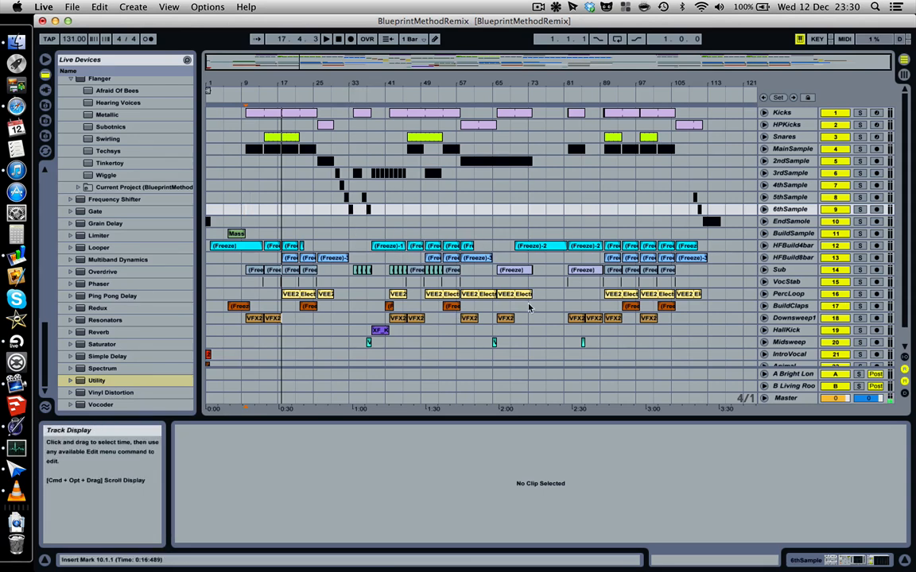
# - Disarm the 23 Audio track and play the arrangement from the beginning
pyautogui.scroll(-1, 437, 253)
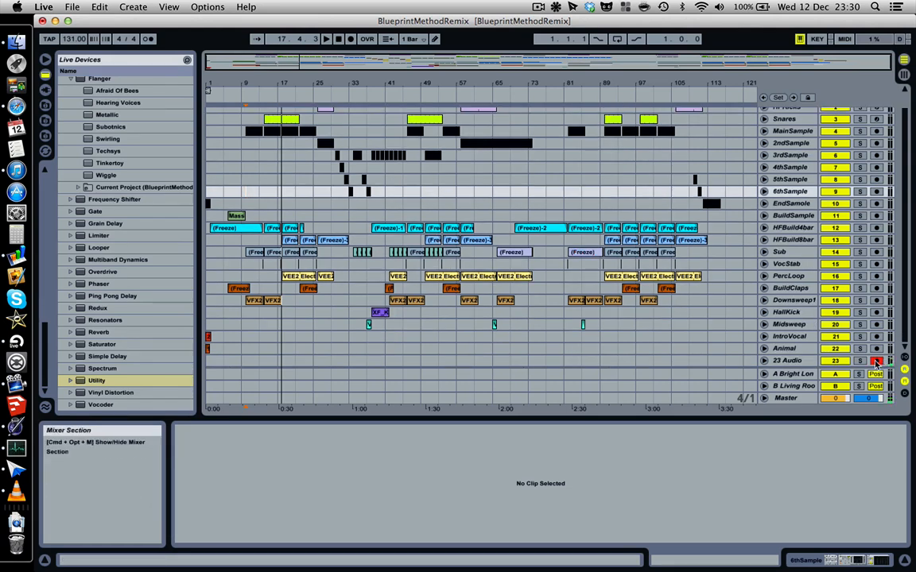
pyautogui.click(796, 359)
pyautogui.click(225, 299)
pyautogui.press('space')
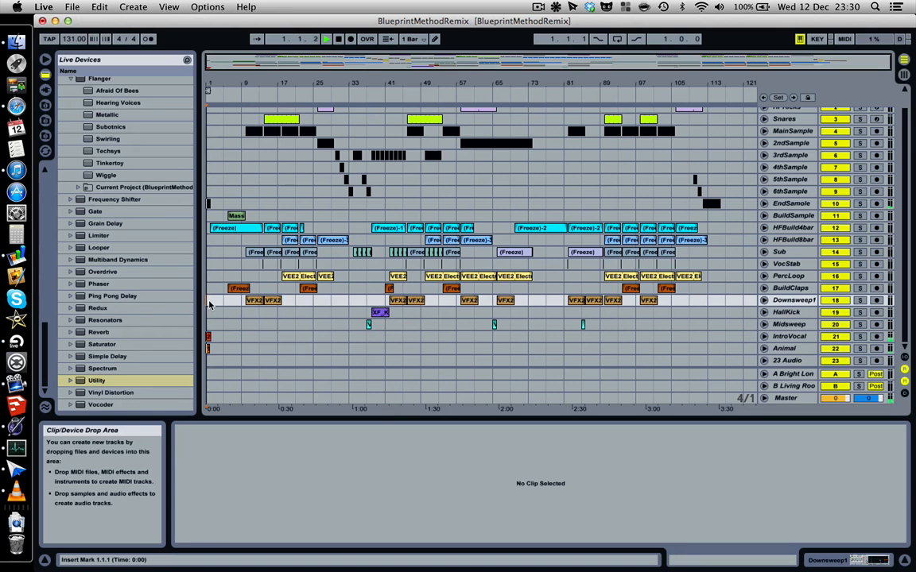
pyautogui.click(538, 7)
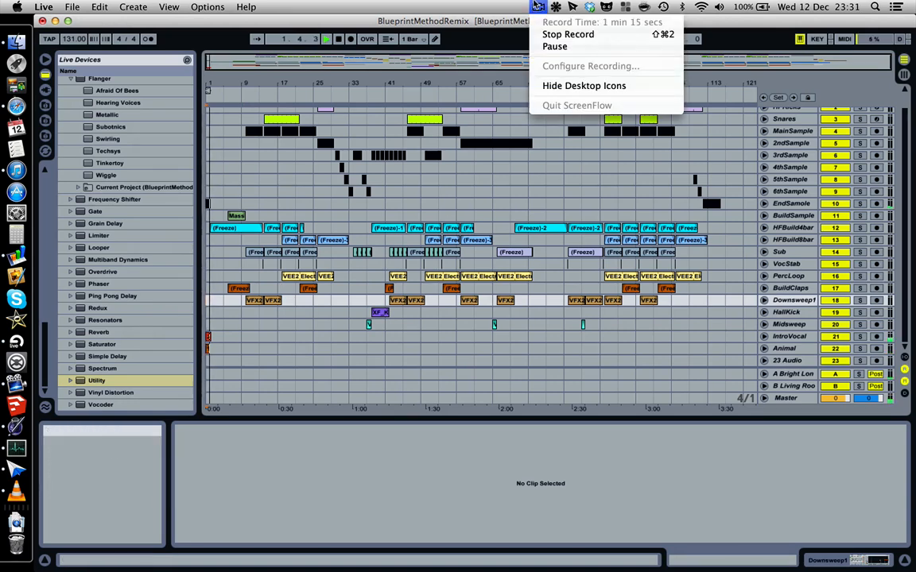
pyautogui.click(536, 5)
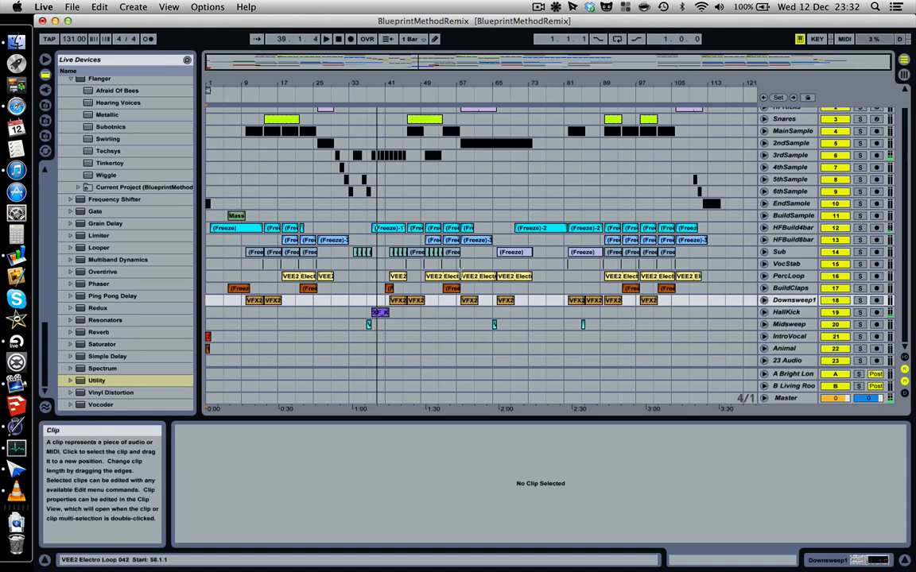
# - Arm the 23 Audio track for recording and open the first Kicks clip's notes
pyautogui.click(876, 360)
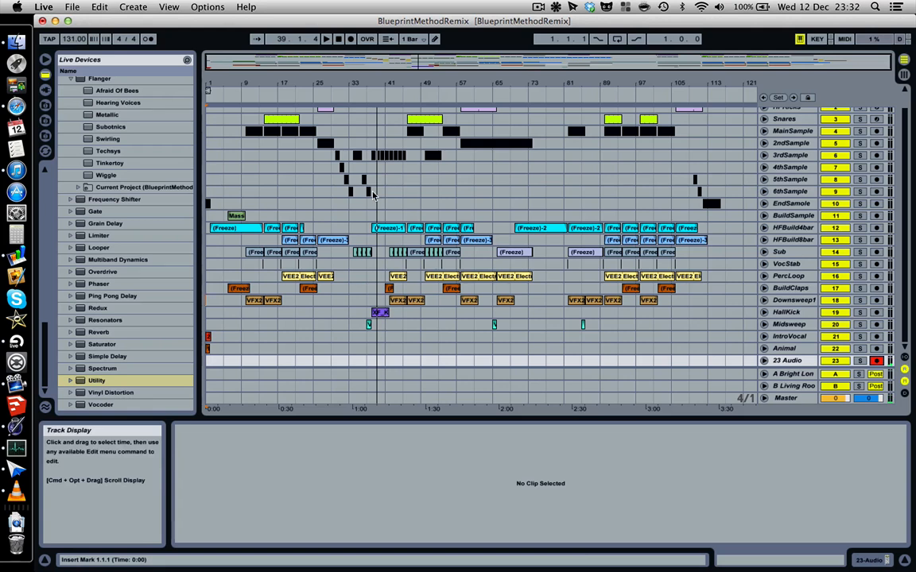
pyautogui.scroll(1, 318, 155)
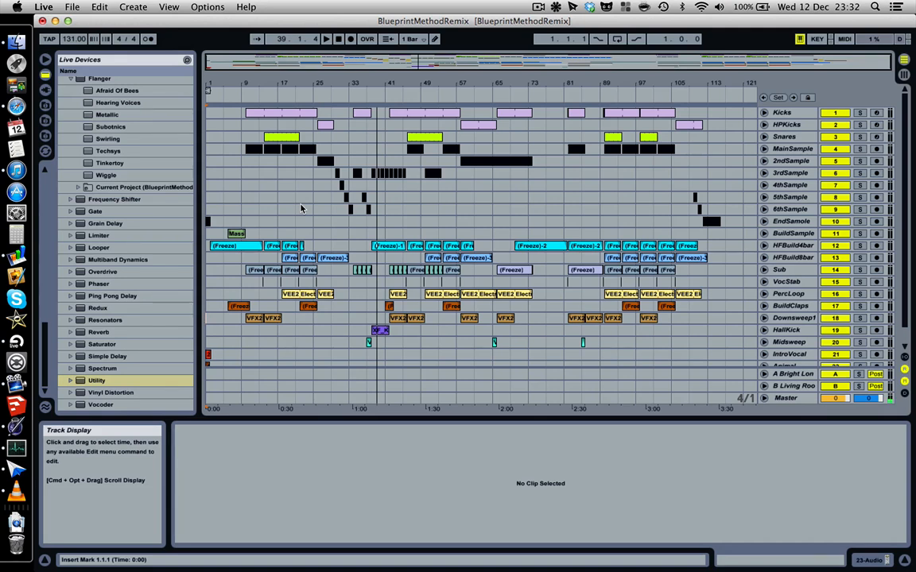
pyautogui.click(256, 114)
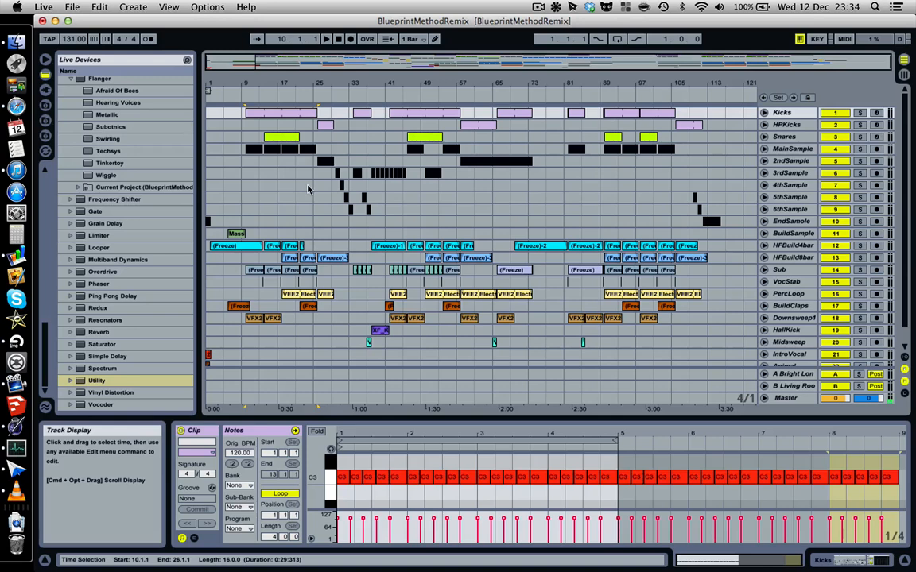
# - Audition the MainSample track soloed from bar 10, then unsolo it and stop playback
pyautogui.click(246, 152)
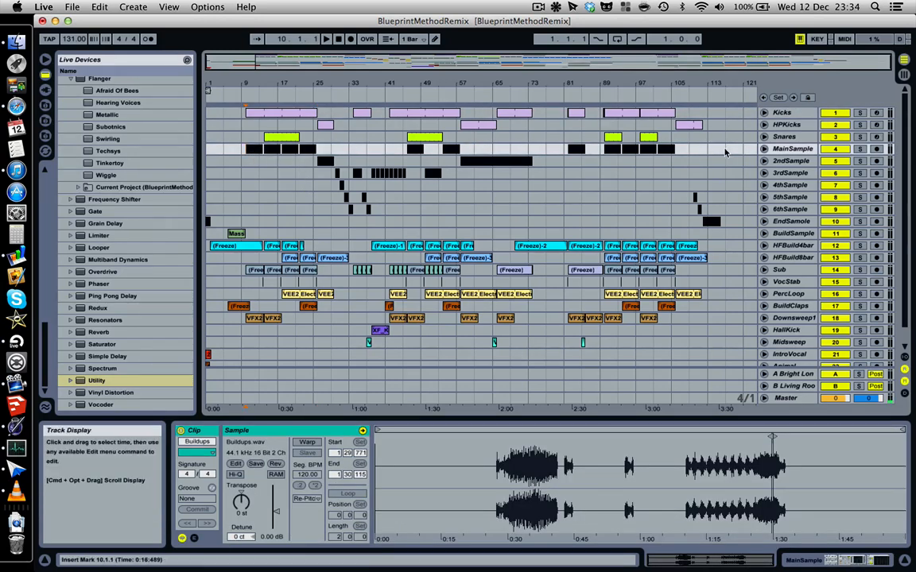
pyautogui.moveTo(258, 74); pyautogui.dragTo(249, 82)
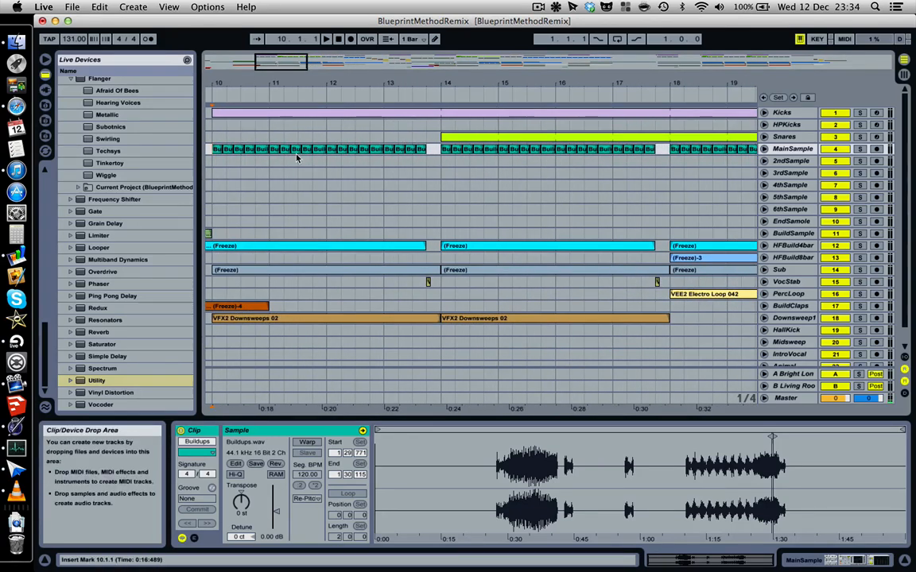
pyautogui.click(860, 149)
pyautogui.press('space')
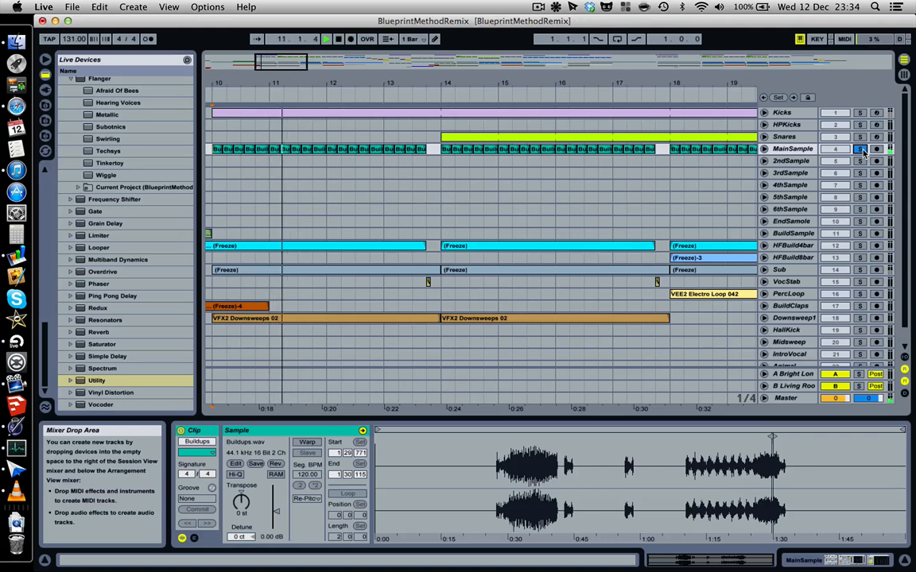
pyautogui.click(860, 150)
pyautogui.press('space')
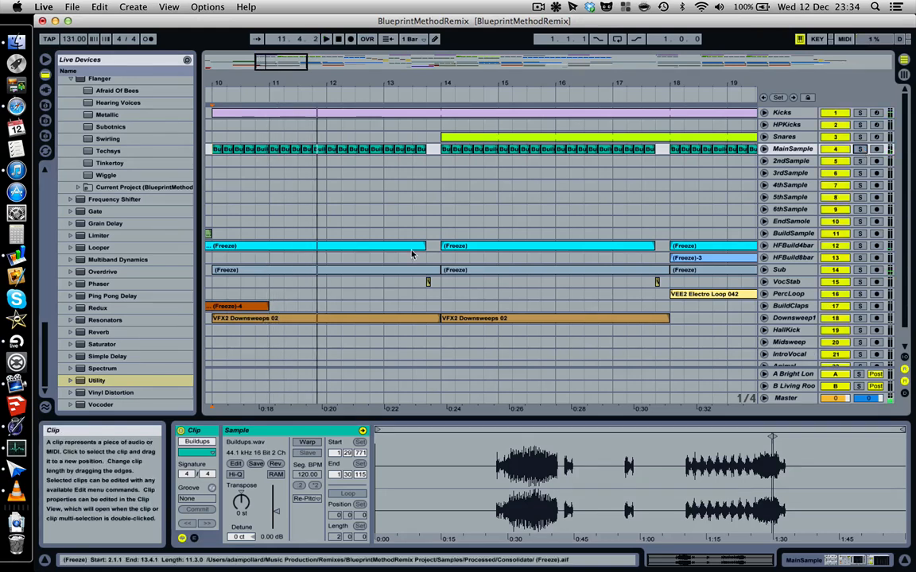
# - Audition the Massive Lead Synth clip on the soloed BuildSample track from bar 6, then unsolo the track
pyautogui.hscroll(-3, 297, 227)
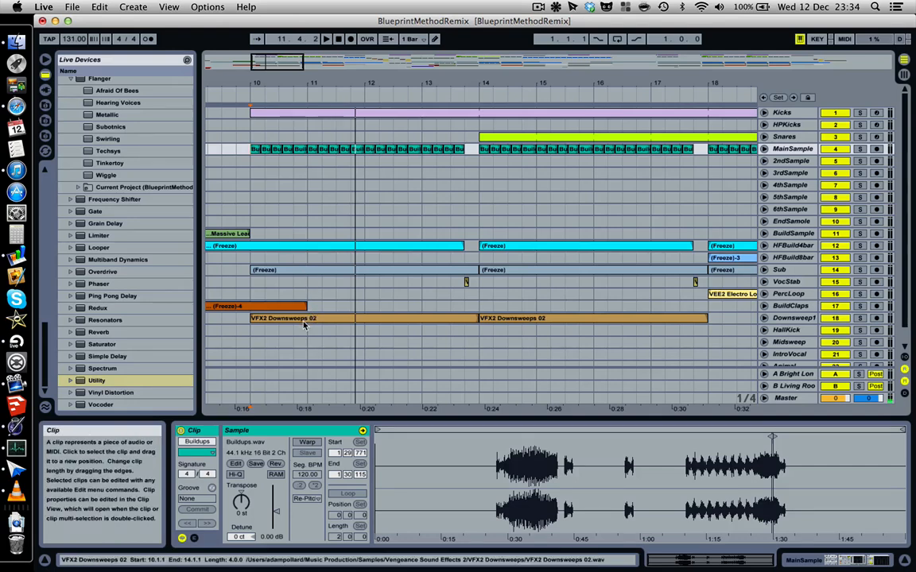
pyautogui.moveTo(451, 84); pyautogui.dragTo(456, 79)
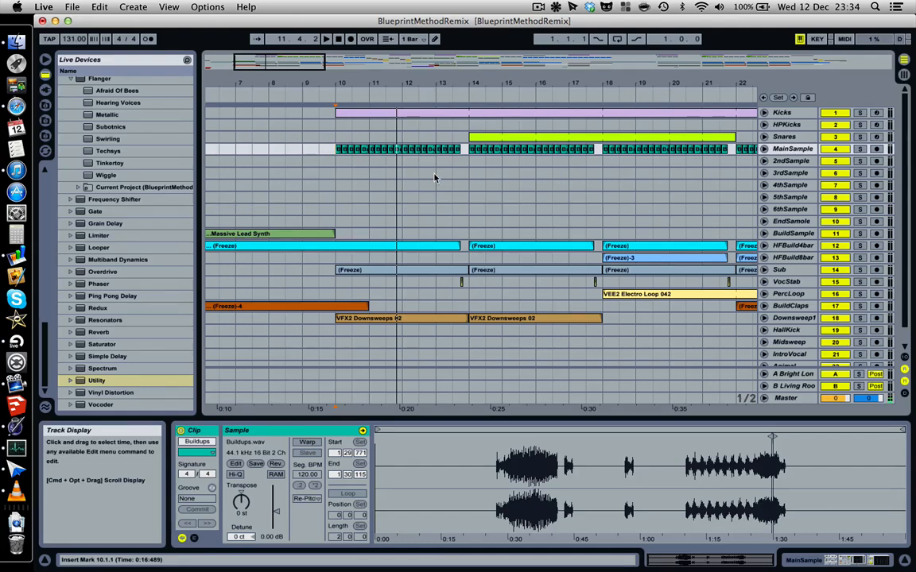
pyautogui.moveTo(457, 85); pyautogui.dragTo(396, 83)
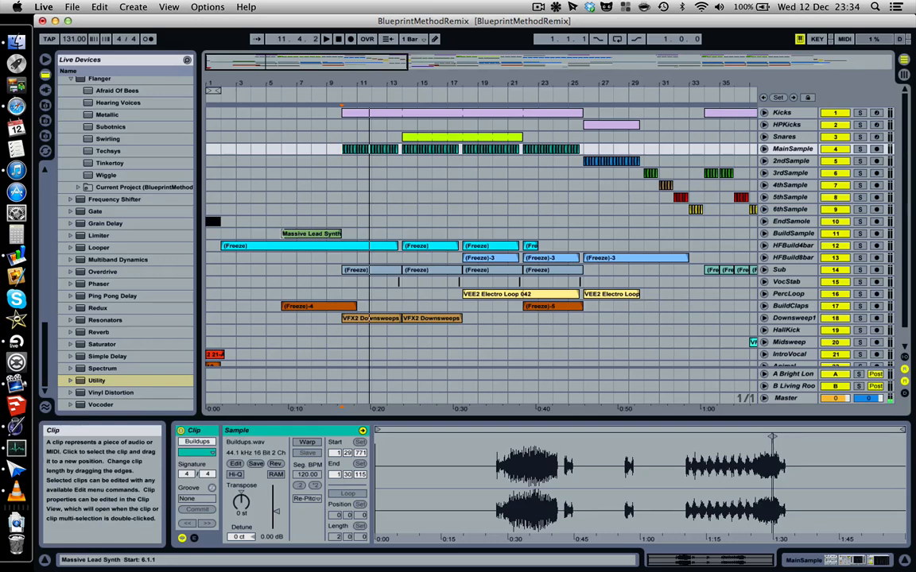
pyautogui.click(282, 237)
pyautogui.click(859, 235)
pyautogui.press('space')
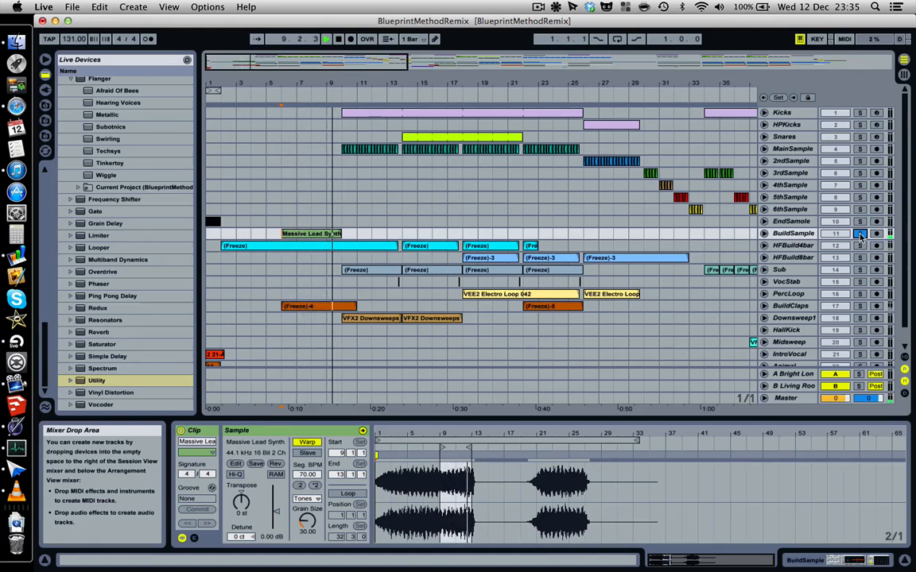
pyautogui.click(859, 235)
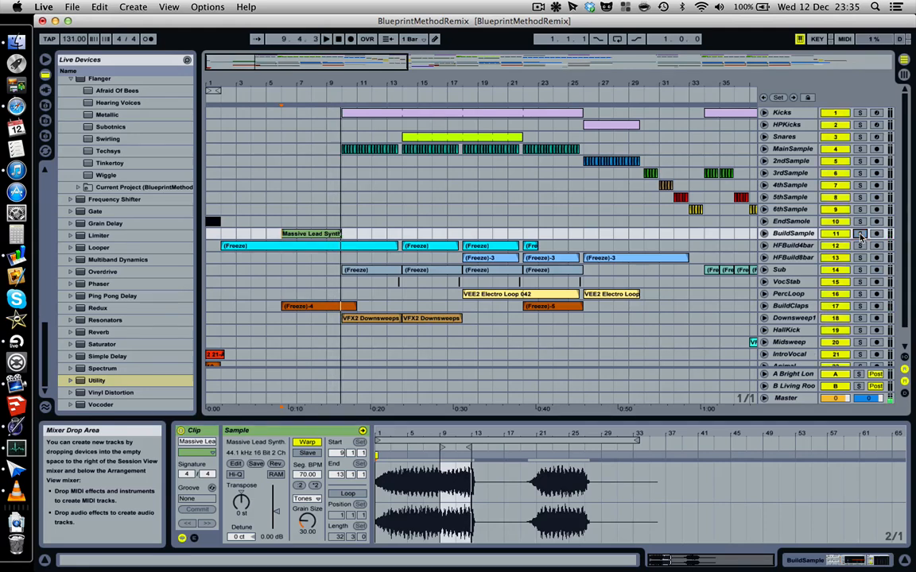
# - Select the sample tracks 4 to 10 together, then reduce the selection to the 6thSample track
pyautogui.moveTo(539, 84); pyautogui.dragTo(404, 86)
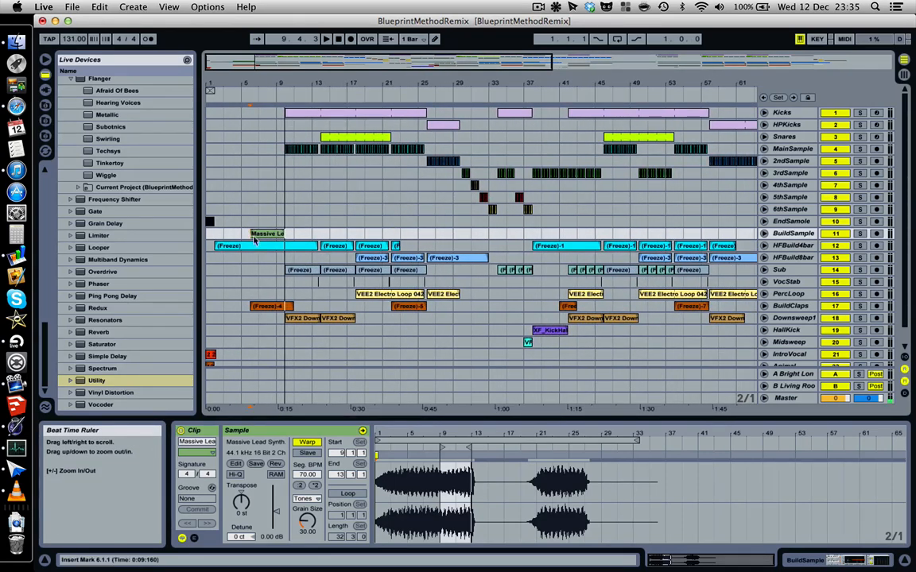
pyautogui.moveTo(464, 83); pyautogui.dragTo(369, 83)
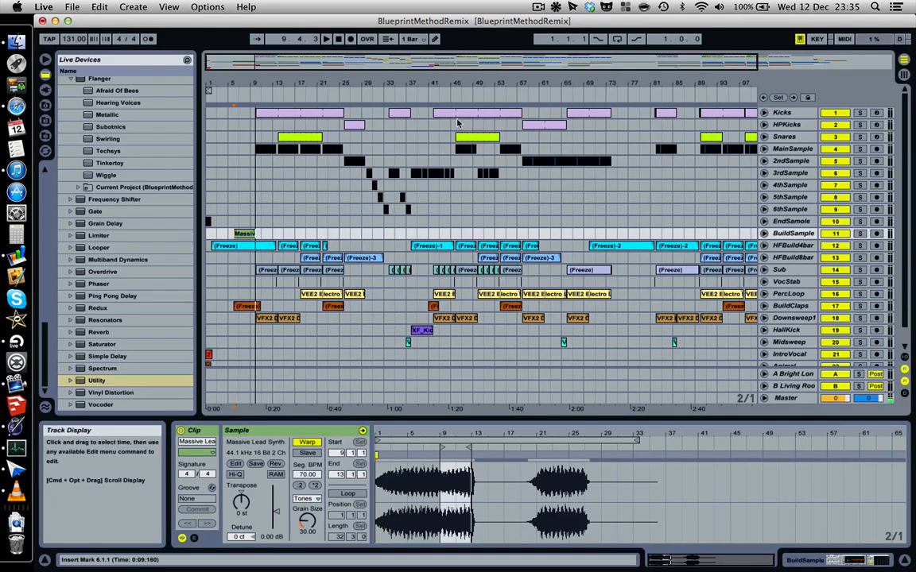
pyautogui.moveTo(490, 84); pyautogui.dragTo(454, 83)
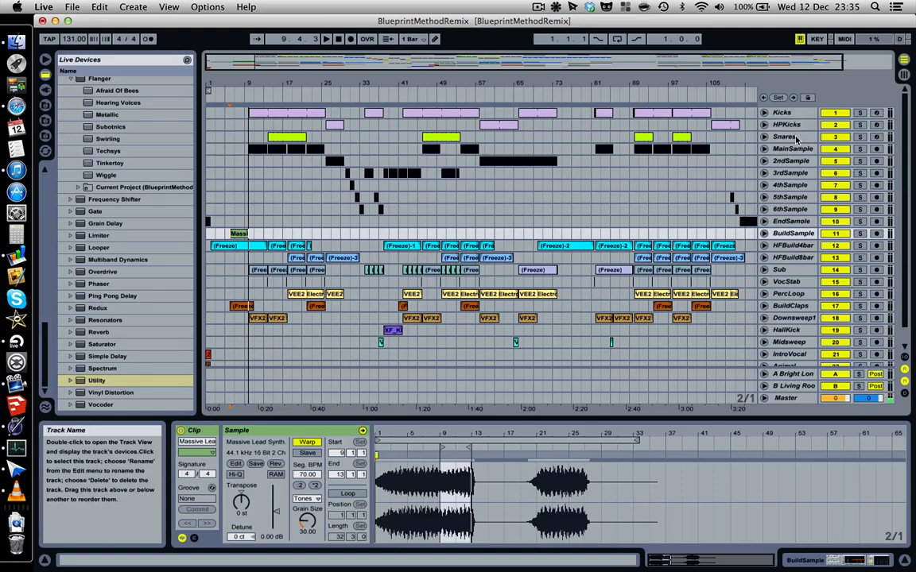
pyautogui.click(791, 221)
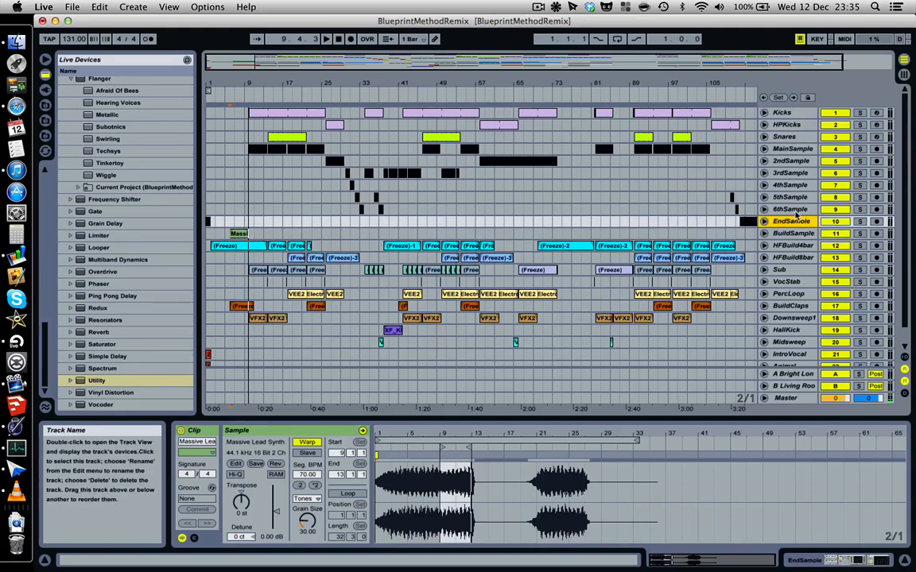
pyautogui.keyDown('shift'); pyautogui.click(791, 148); pyautogui.keyUp('shift')
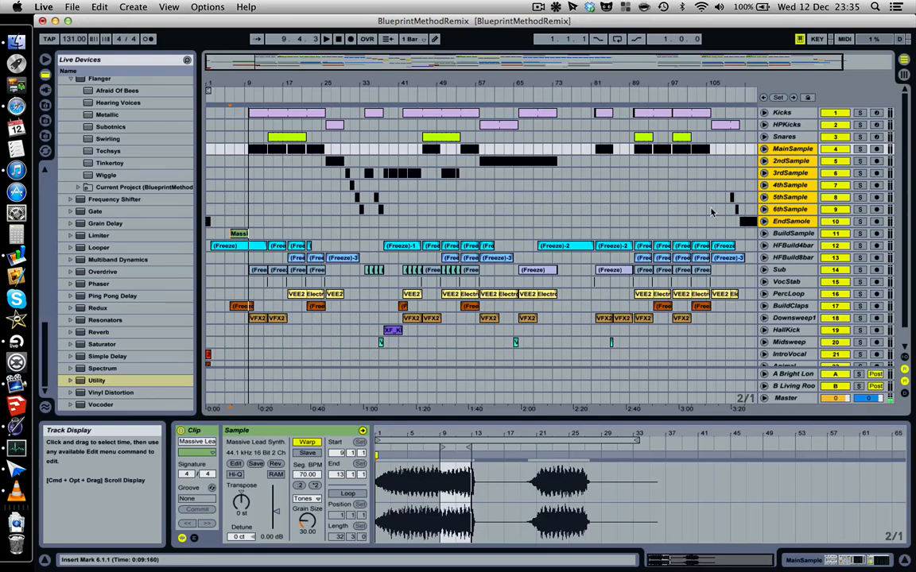
pyautogui.click(789, 209)
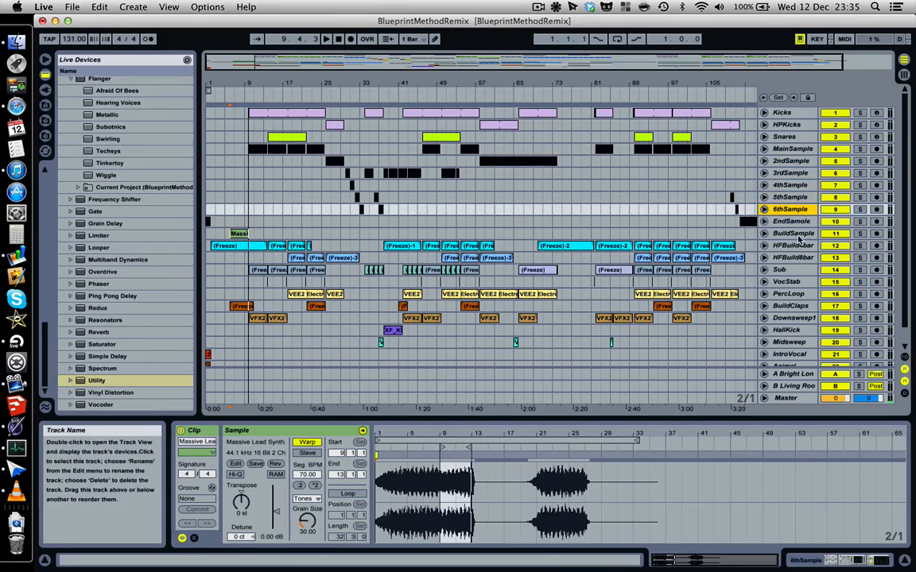
# - Select the tracks from HFBuild4bar to VocStab, then clear the selection by setting the insert marker at bar 113 on Sub
pyautogui.click(801, 246)
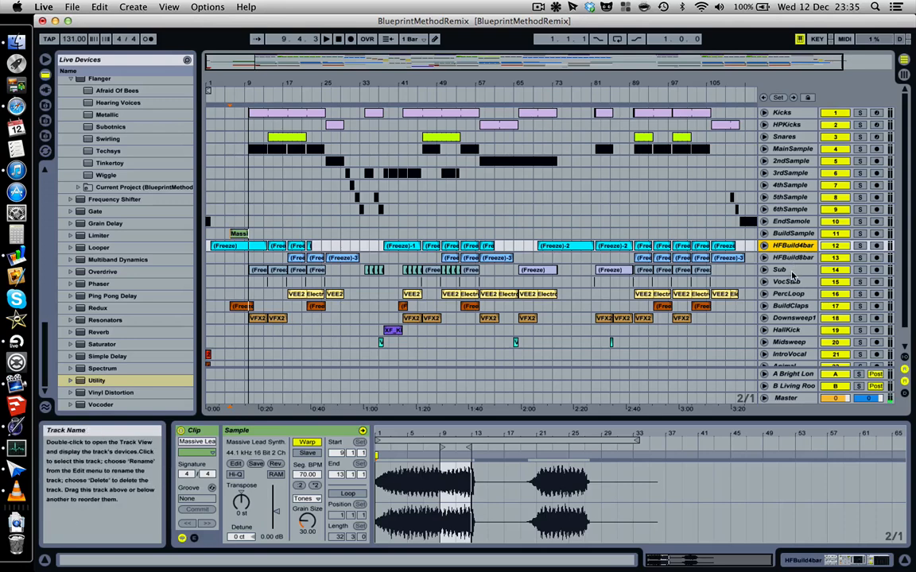
pyautogui.keyDown('shift'); pyautogui.click(787, 282); pyautogui.keyUp('shift')
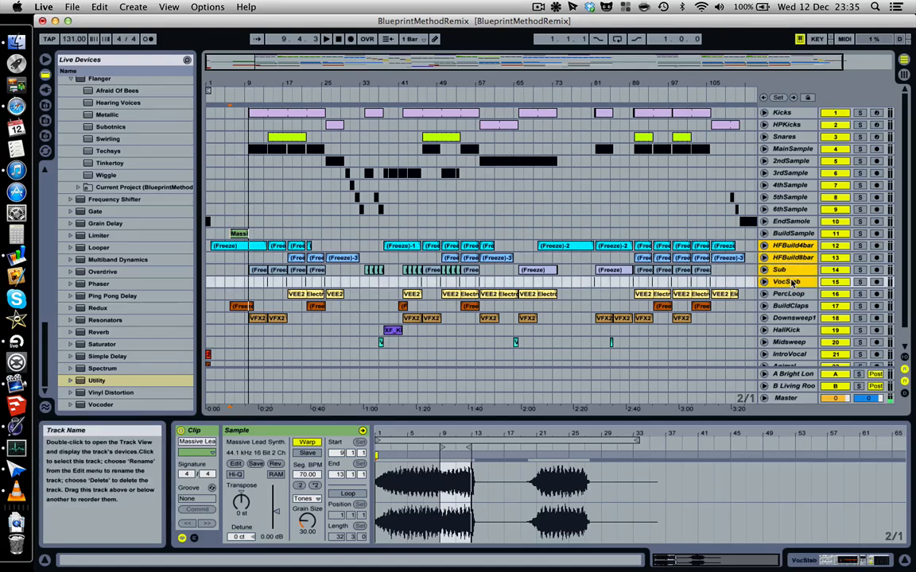
pyautogui.click(748, 274)
pyautogui.click(748, 275)
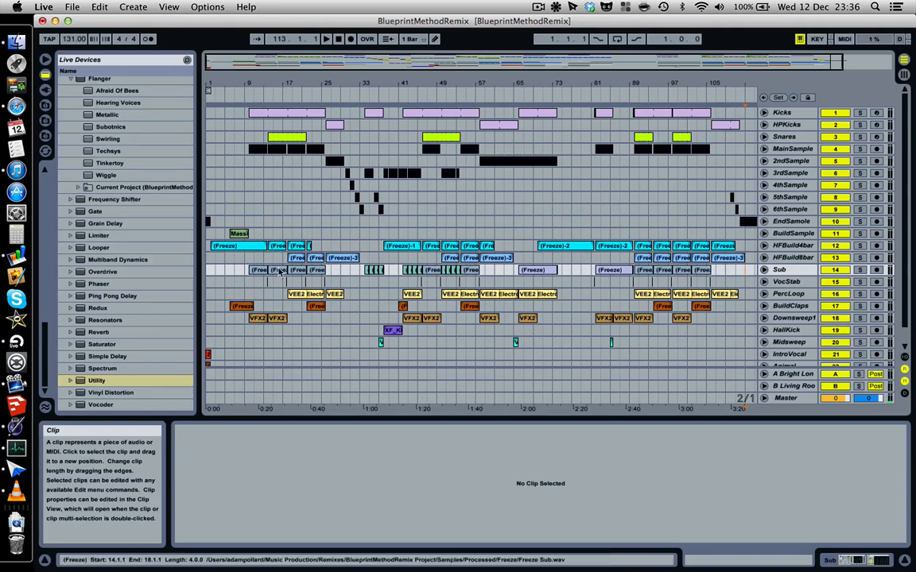
# - Examine the MIDI notes of the first Kicks clip, then hide the clip detail view
pyautogui.click(296, 117)
pyautogui.click(487, 478)
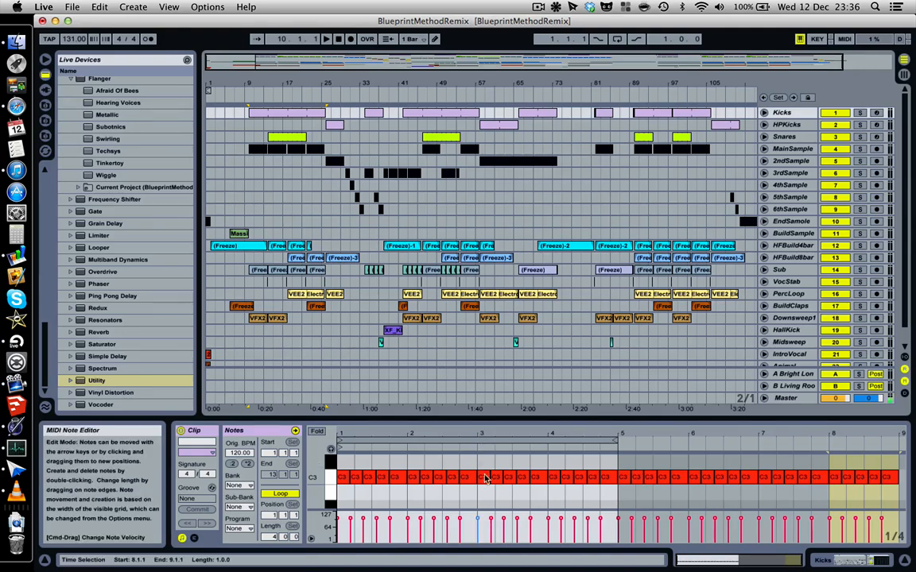
pyautogui.click(485, 478)
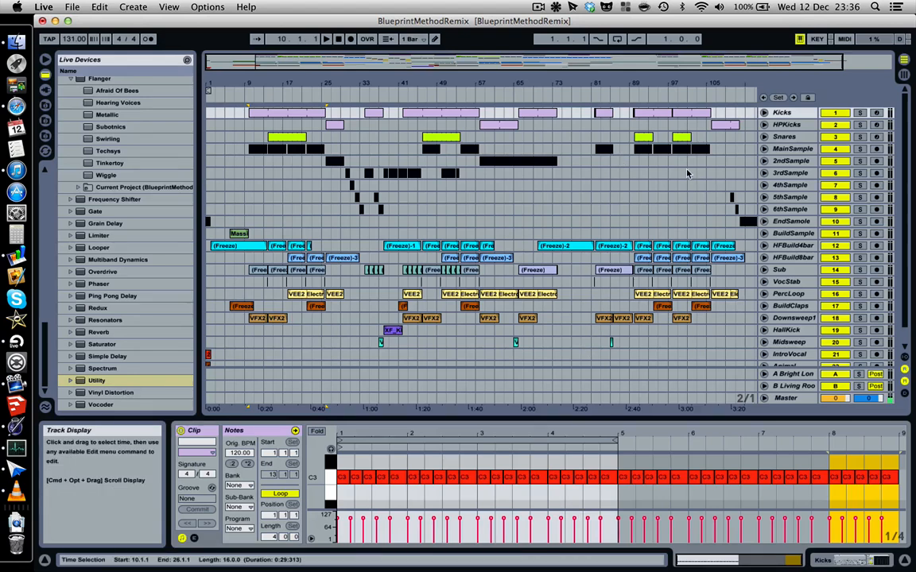
pyautogui.press('alt+super+l')
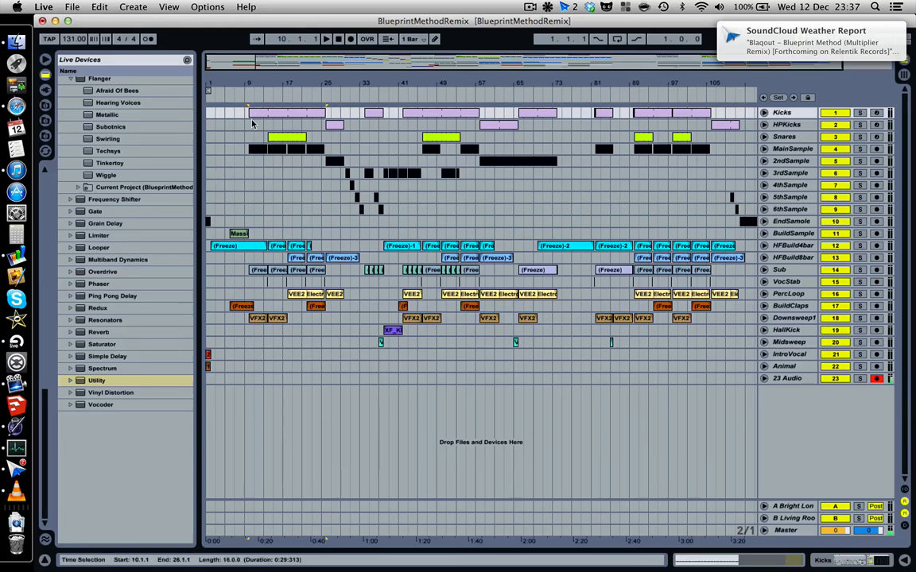
pyautogui.click(530, 7)
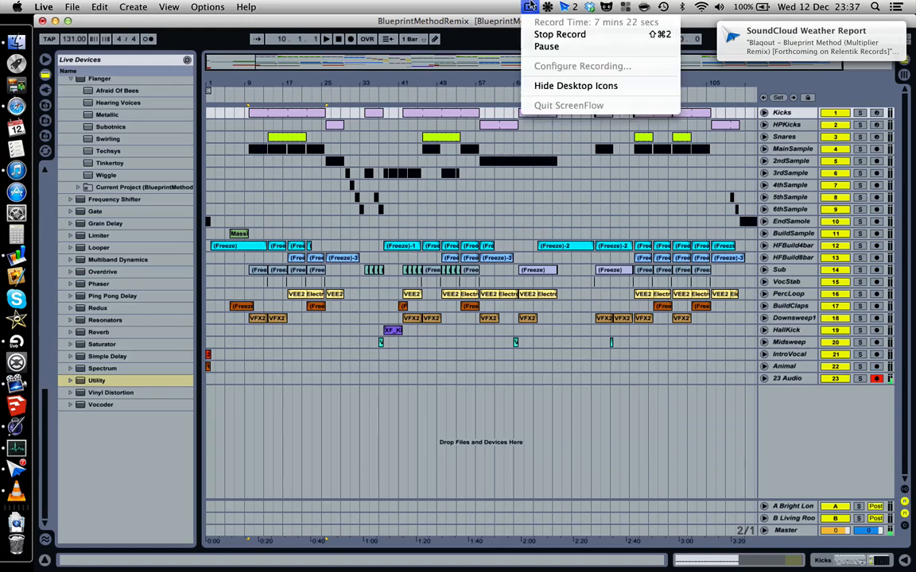
pyautogui.click(531, 6)
pyautogui.click(531, 5)
pyautogui.click(531, 6)
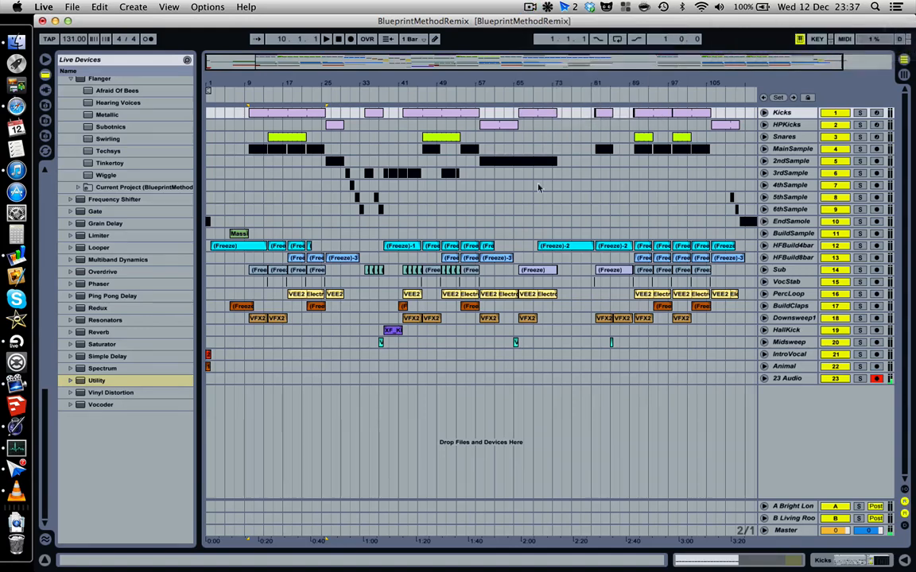
# - Set the insert marker at bar 10 on the Snares track and play the full arrangement from there
pyautogui.hscroll(3, 695, 165)
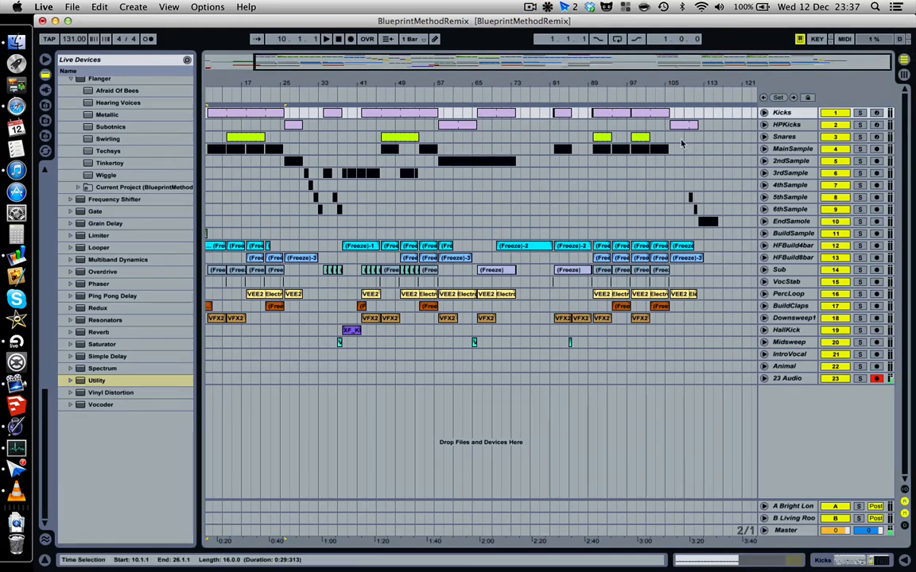
pyautogui.hscroll(-3, 285, 289)
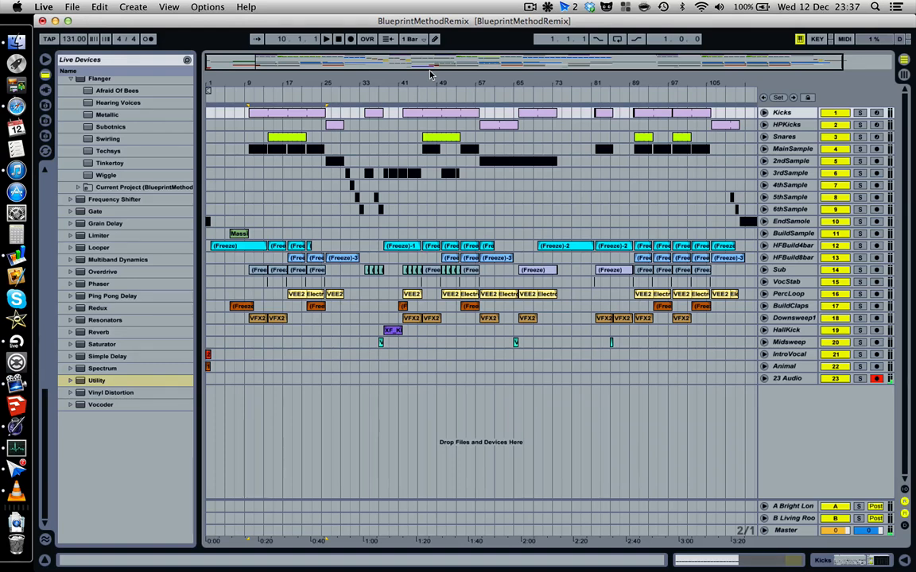
pyautogui.moveTo(427, 80); pyautogui.dragTo(424, 73)
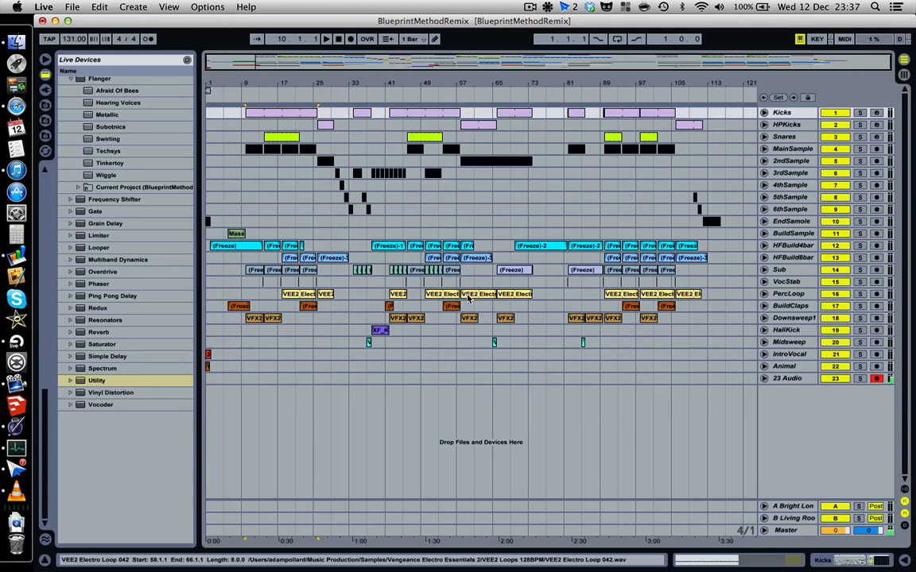
pyautogui.click(247, 141)
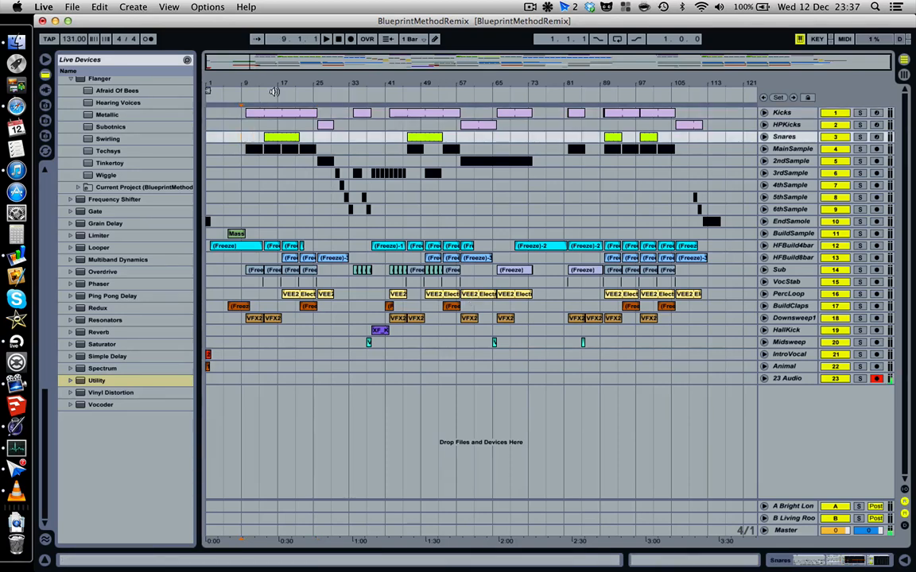
pyautogui.press('+')
pyautogui.press('space')
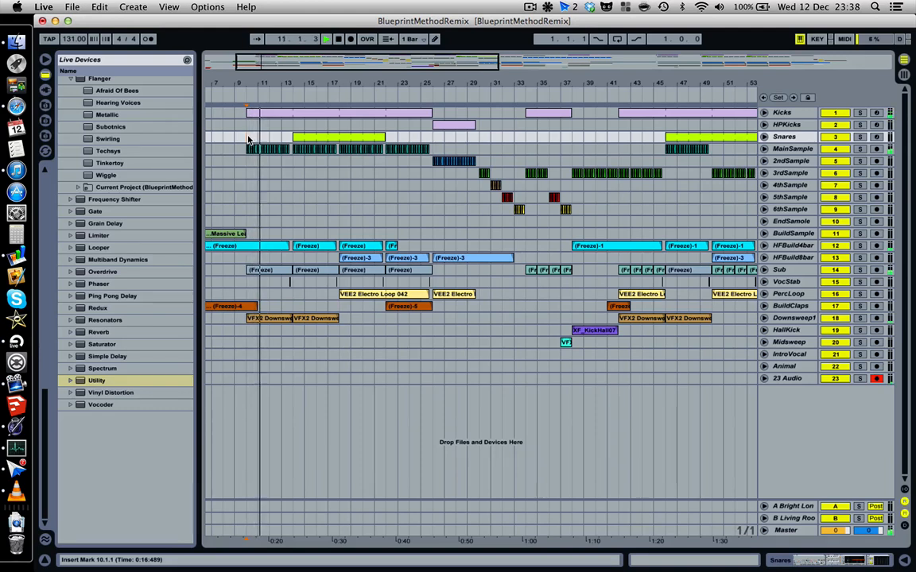
# - Mute the HFBuild4bar track, play the arrangement from bar 10 to hear the difference, then unmute the track and stop playback
pyautogui.press('space')
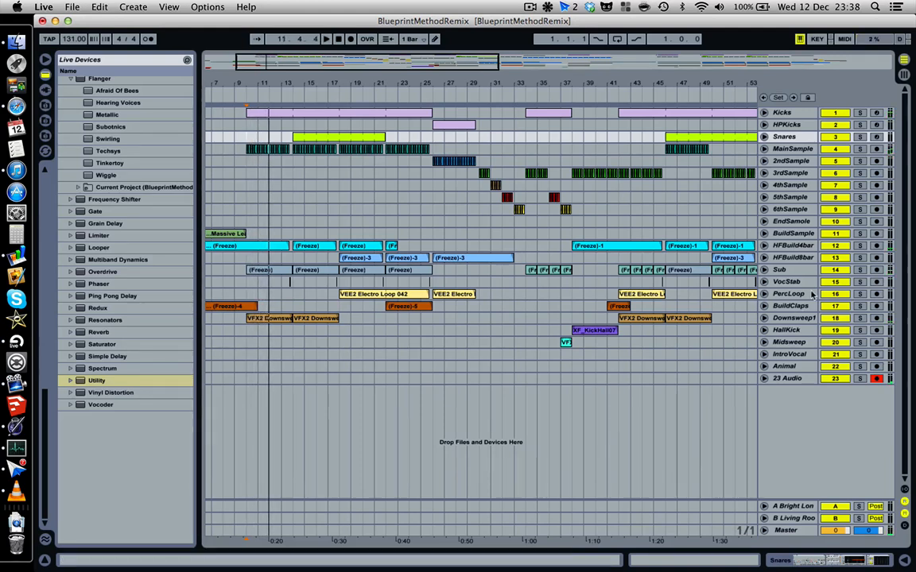
pyautogui.click(833, 247)
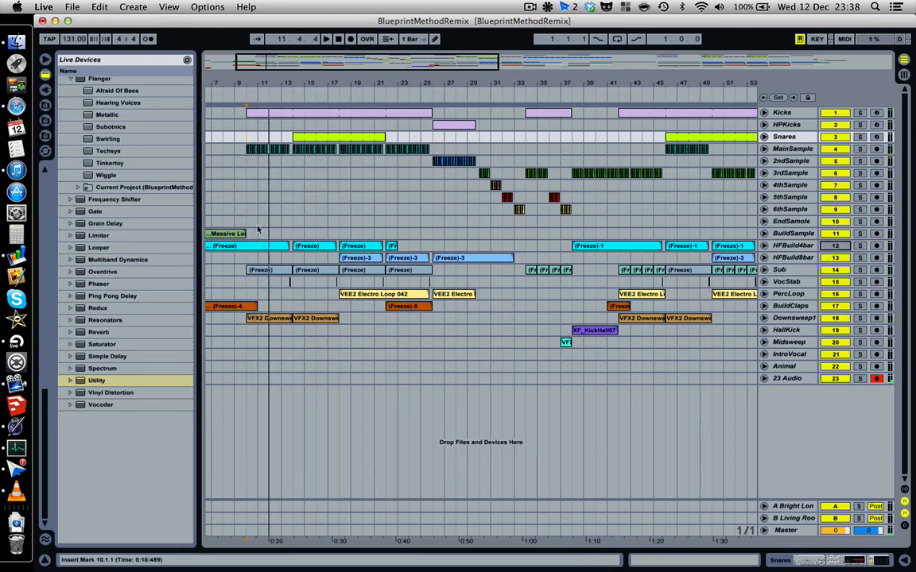
pyautogui.click(244, 197)
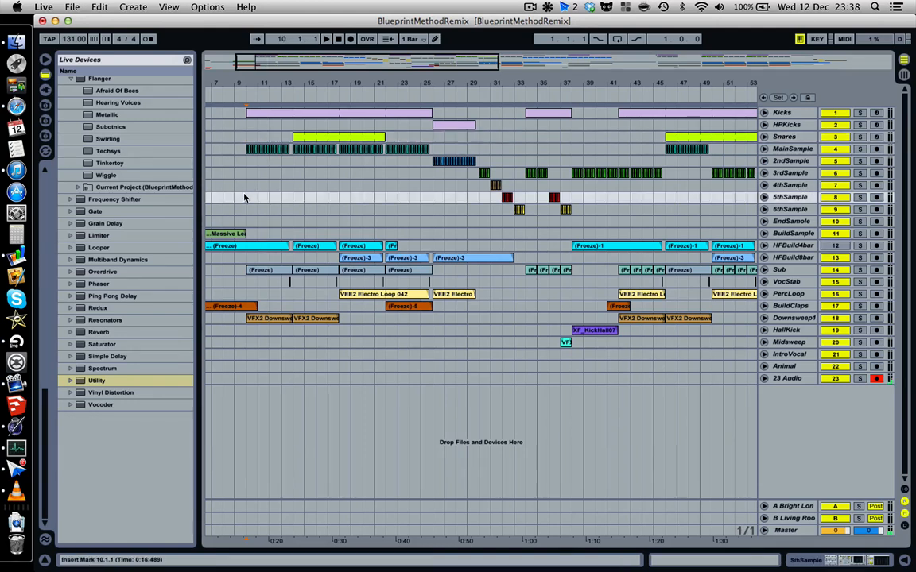
pyautogui.press('space')
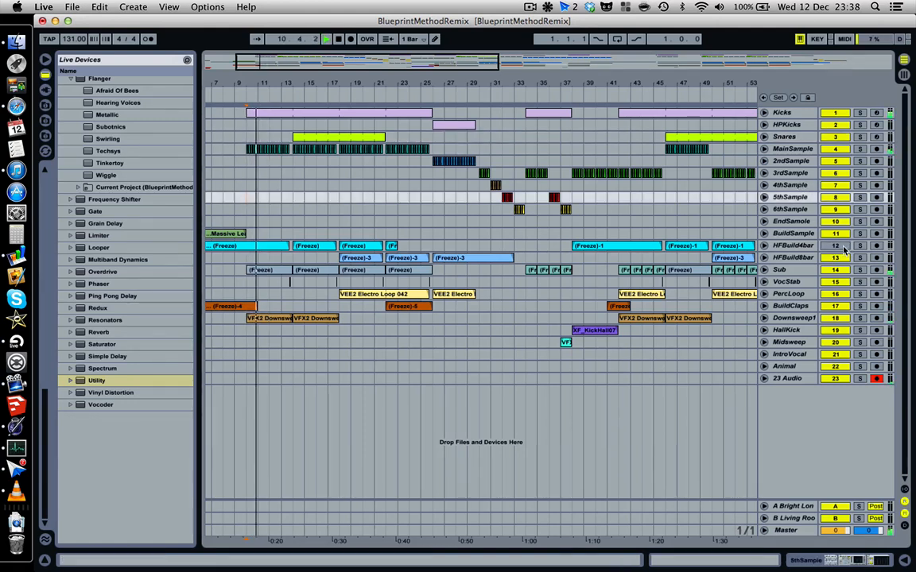
pyautogui.press('space')
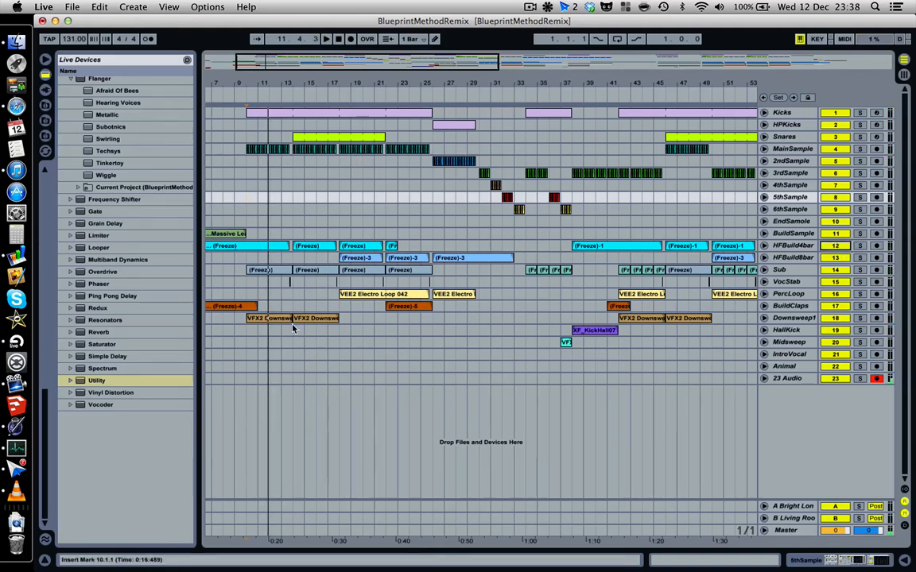
# - Examine the device chains of the Kicks, Sub and MainSample tracks, placing the insert marker at bar 10 on MainSample
pyautogui.click(803, 272)
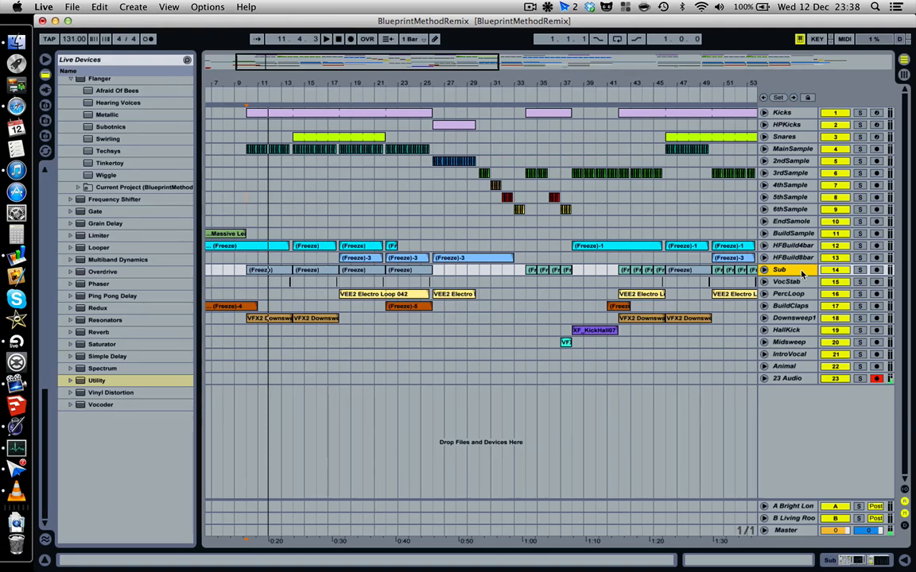
pyautogui.click(791, 116)
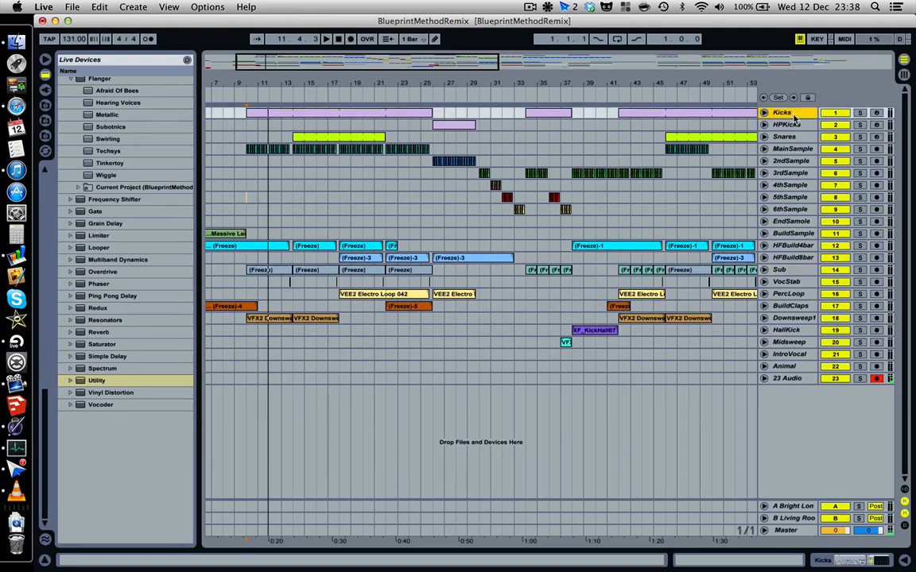
pyautogui.click(831, 564)
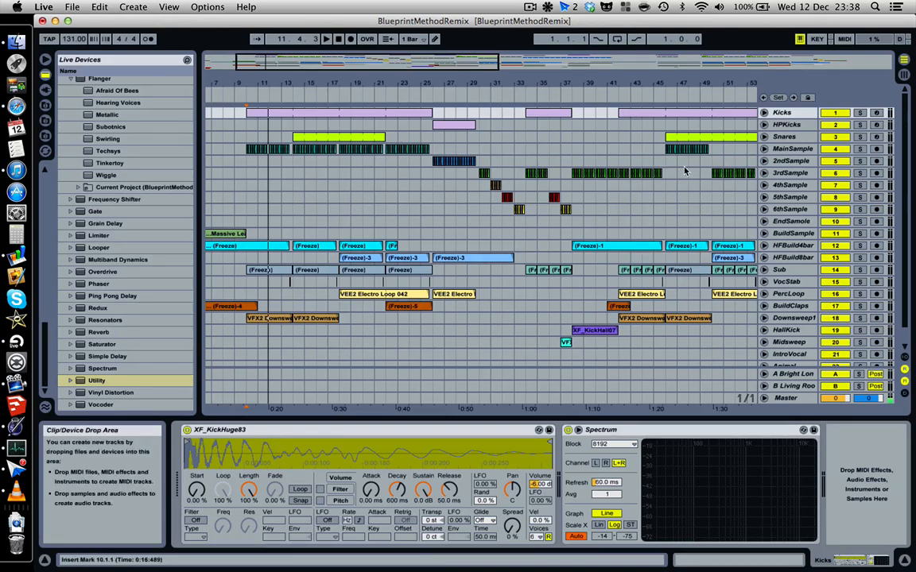
pyautogui.moveTo(628, 78); pyautogui.dragTo(520, 78)
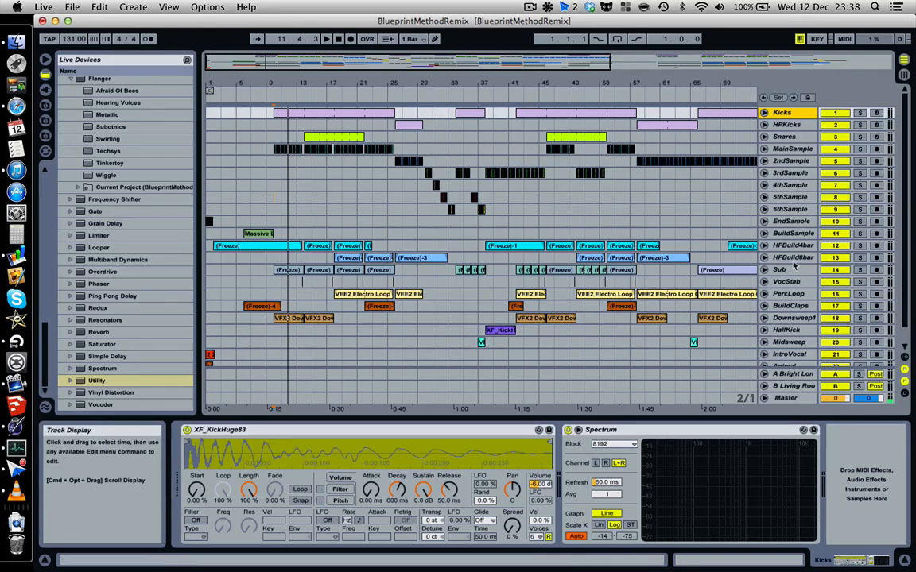
pyautogui.click(779, 269)
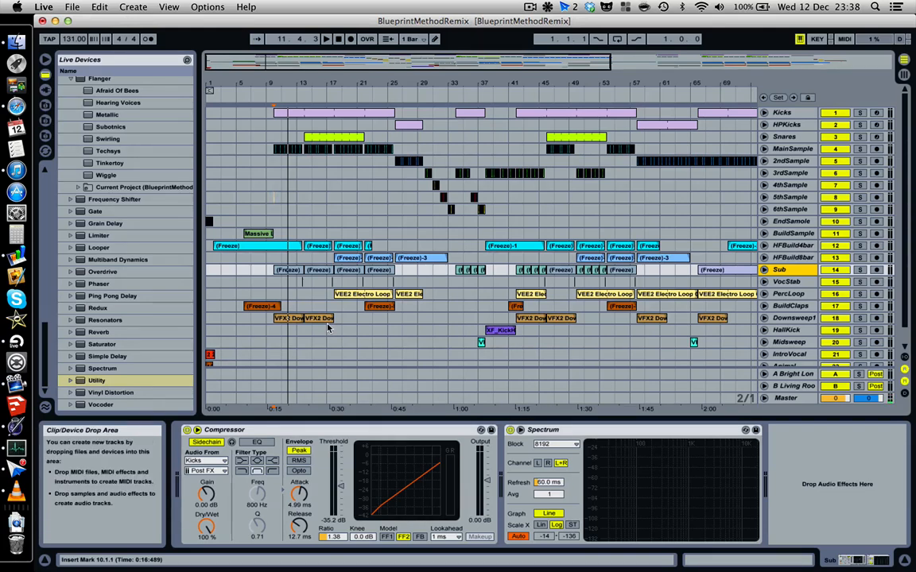
pyautogui.click(275, 152)
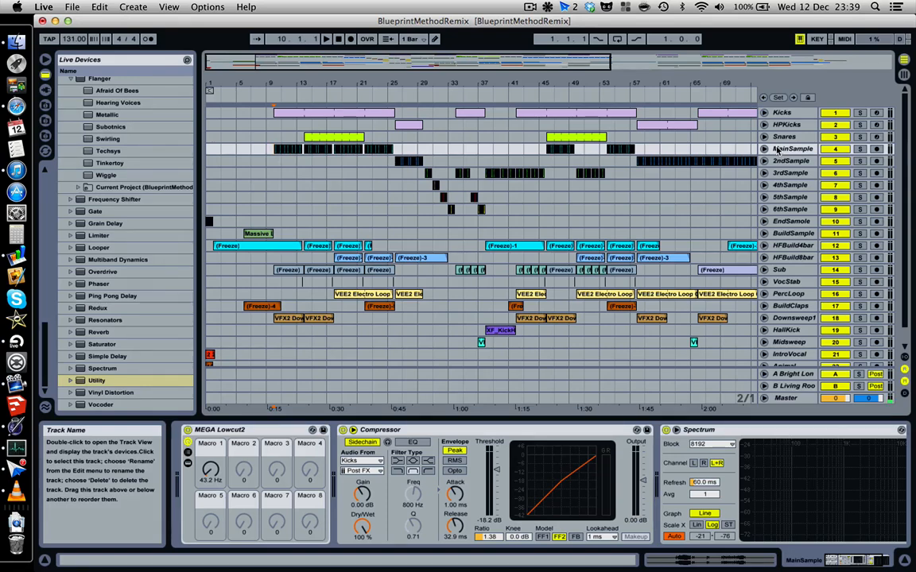
# - Audition the Downsweep1 track soloed from bar 10, then unsolo it and show the sample of its first clip
pyautogui.scroll(-1, 807, 270)
pyautogui.click(810, 302)
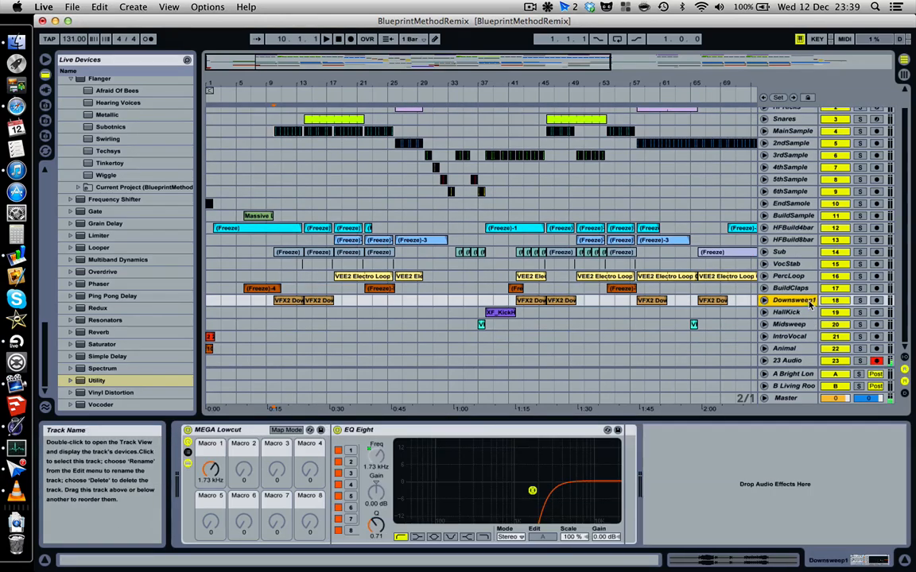
pyautogui.click(860, 300)
pyautogui.press('space')
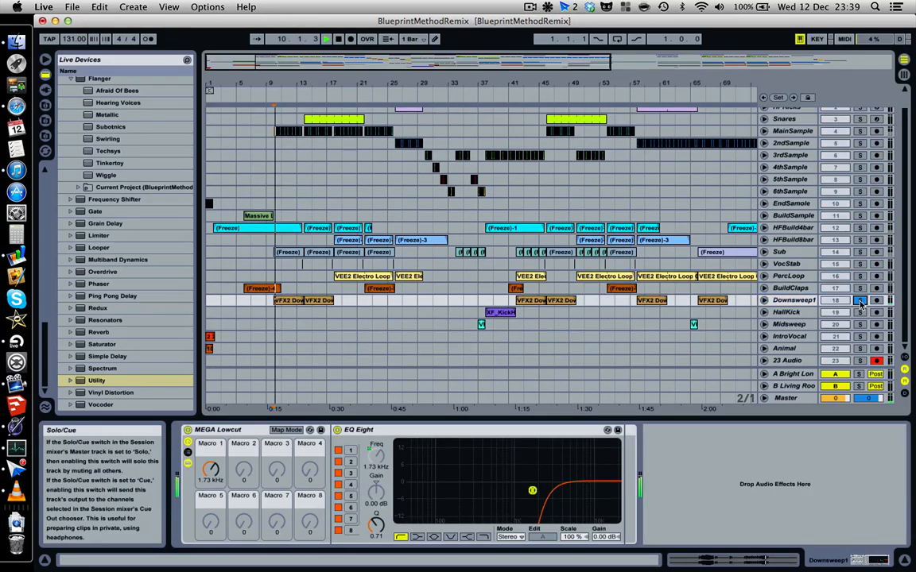
pyautogui.click(859, 300)
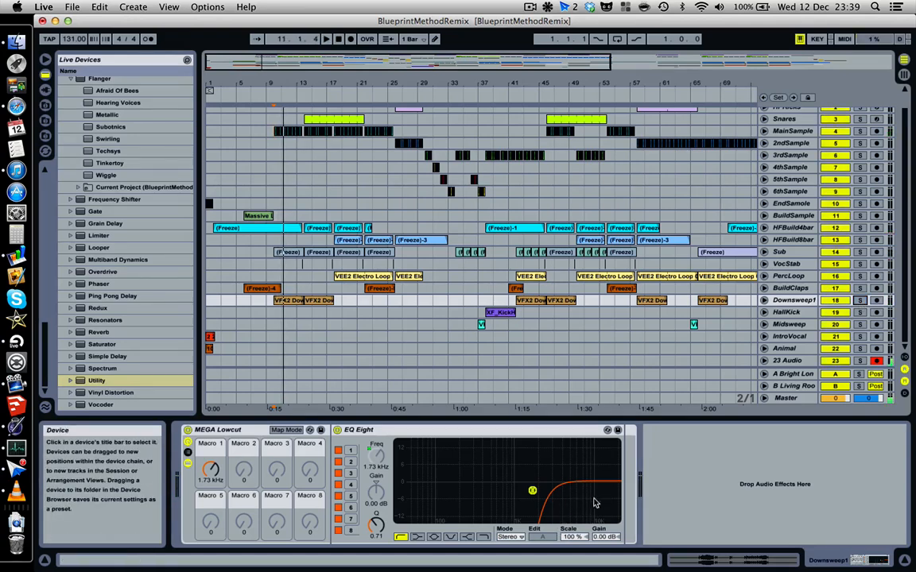
pyautogui.click(283, 300)
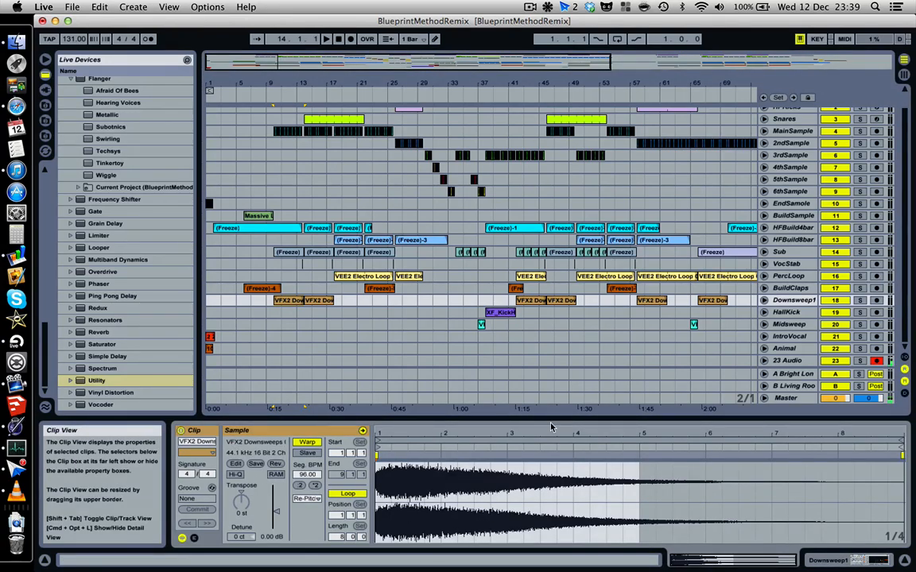
# - Solo the HFBuild4bar track and play it from bar 2, then unsolo it and stop playback
pyautogui.moveTo(444, 80); pyautogui.dragTo(348, 82)
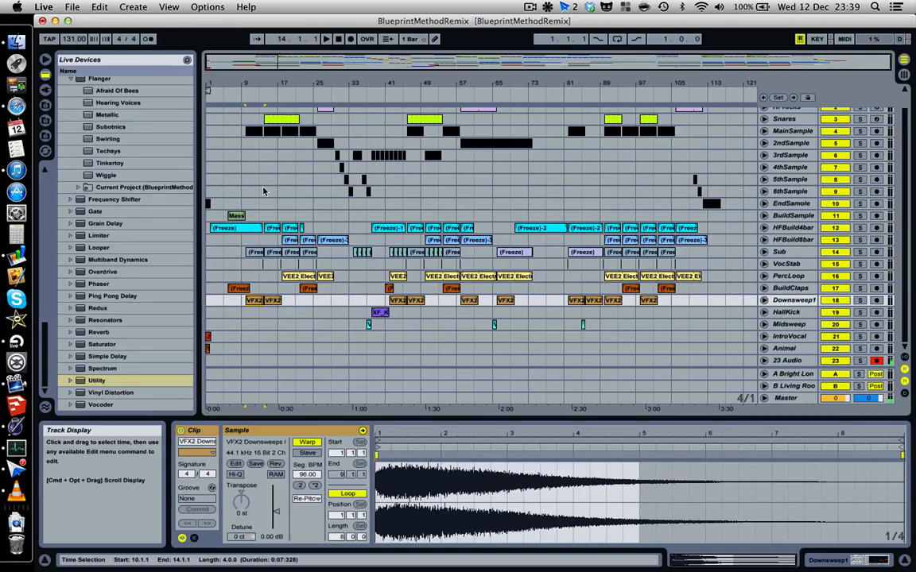
pyautogui.scroll(2, 264, 191)
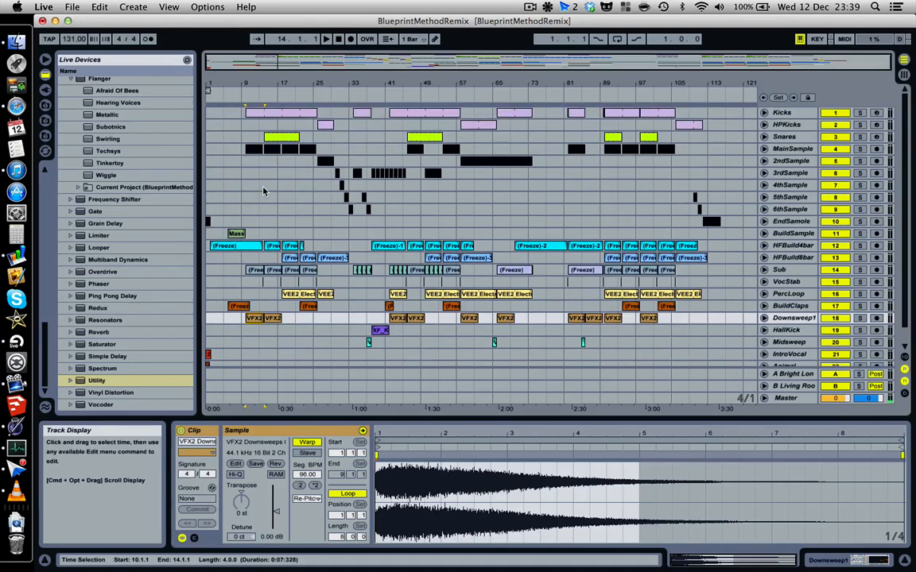
pyautogui.click(810, 247)
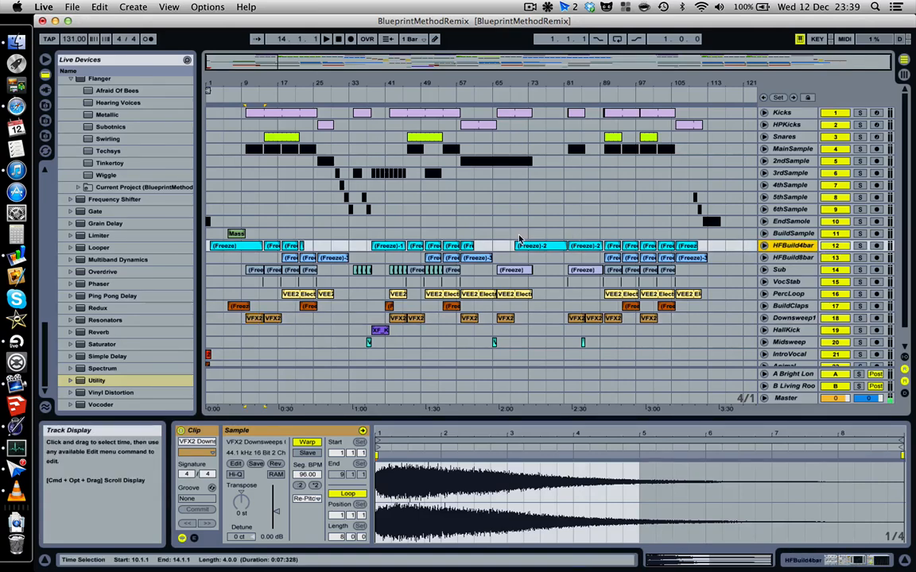
pyautogui.click(213, 247)
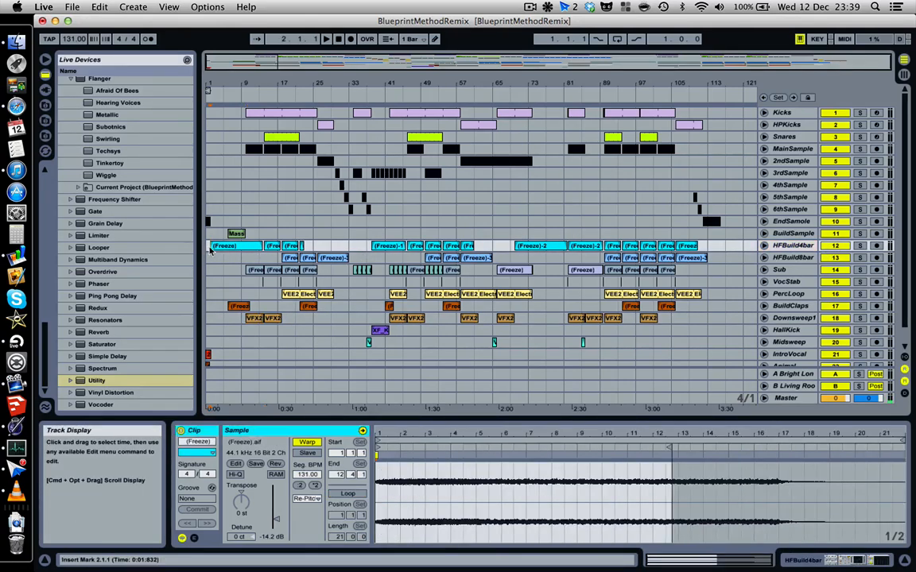
pyautogui.click(859, 248)
pyautogui.press('space')
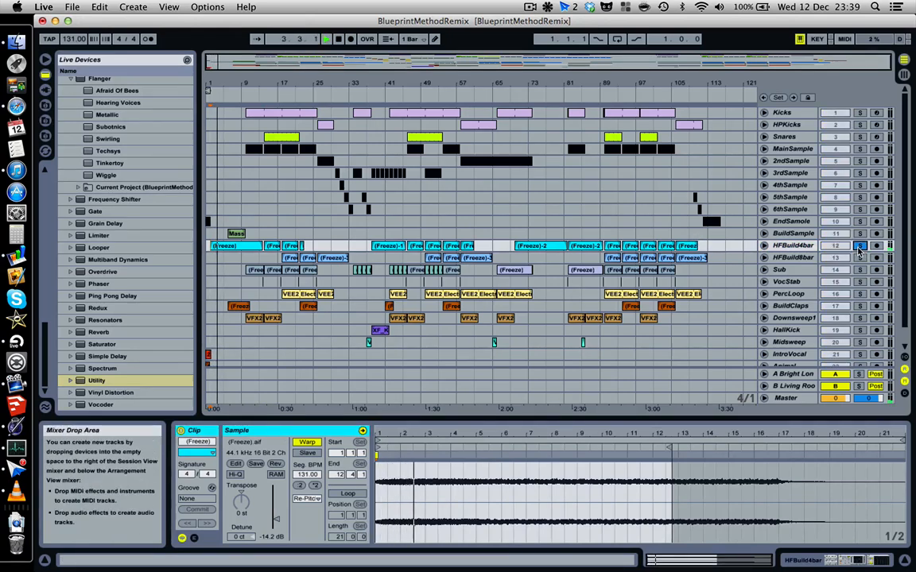
pyautogui.click(858, 247)
pyautogui.press('space')
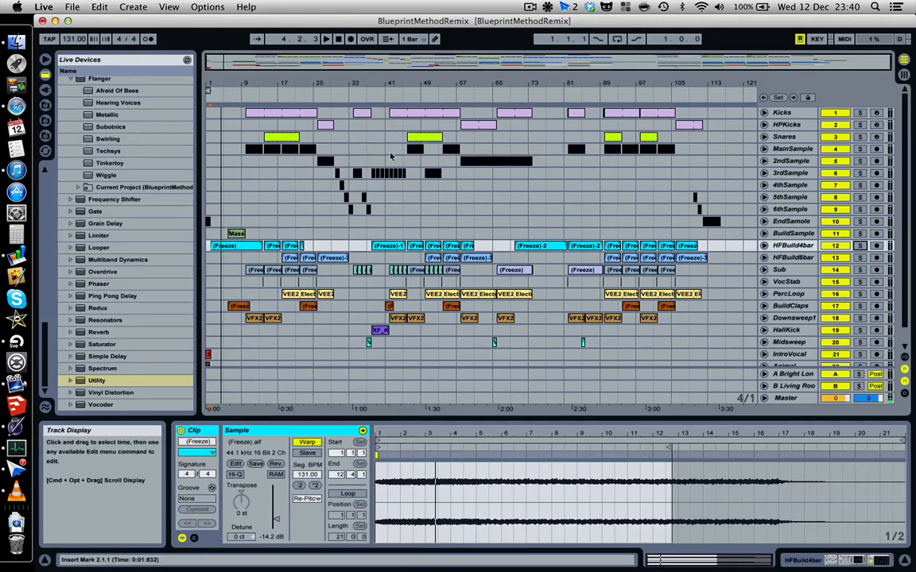
# - Examine which parts of the Buildups.wav sample the 3rdSample, 4thSample, MainSample and 2ndSample clips use
pyautogui.moveTo(294, 82); pyautogui.dragTo(375, 167)
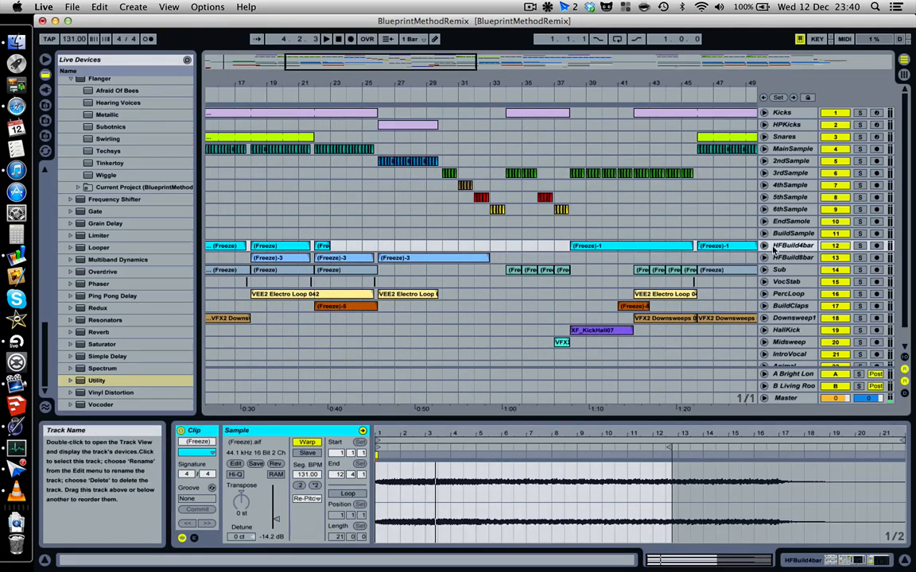
pyautogui.click(791, 175)
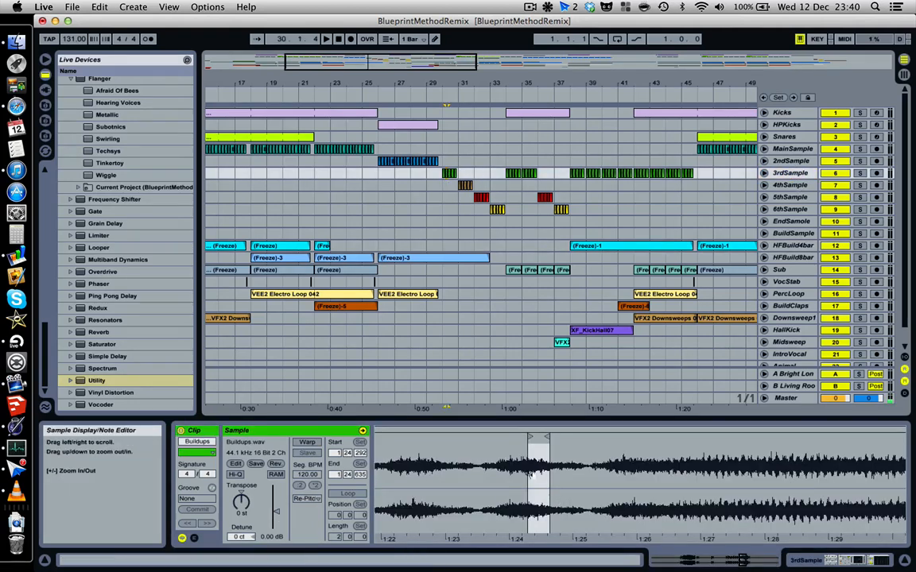
pyautogui.click(465, 185)
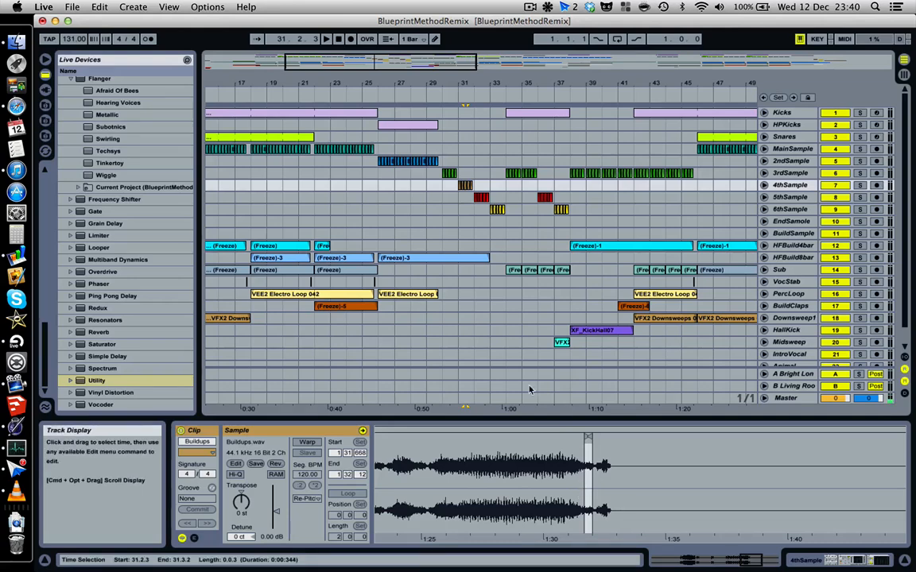
pyautogui.click(368, 149)
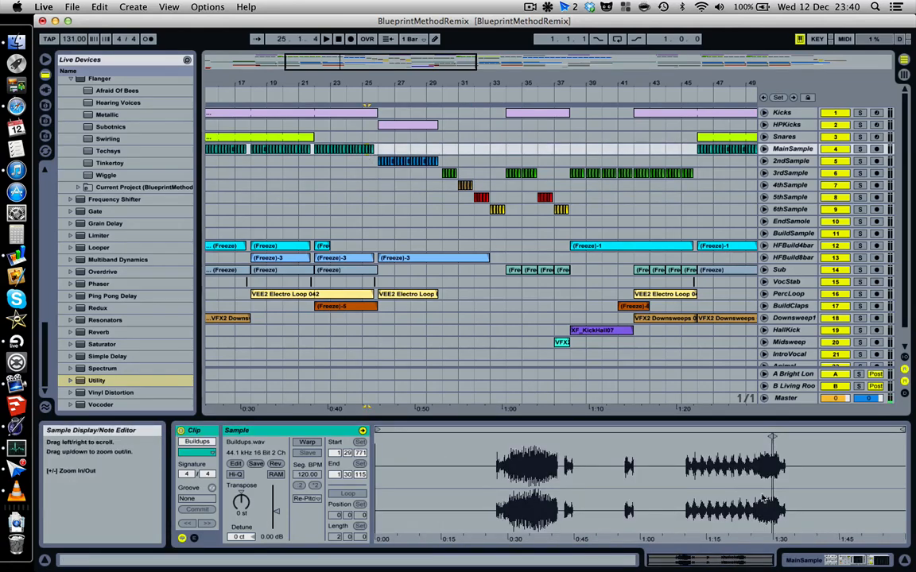
pyautogui.click(407, 161)
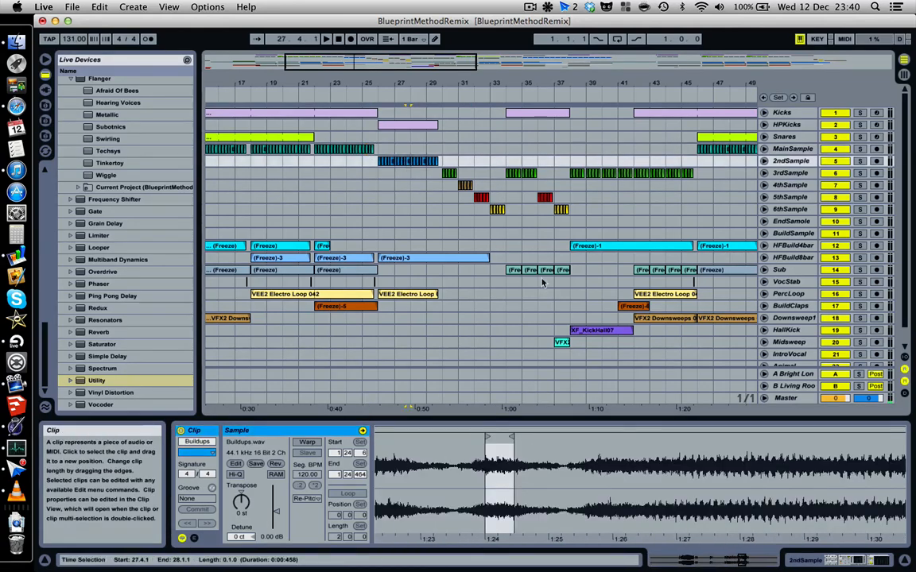
pyautogui.moveTo(537, 470); pyautogui.dragTo(614, 418)
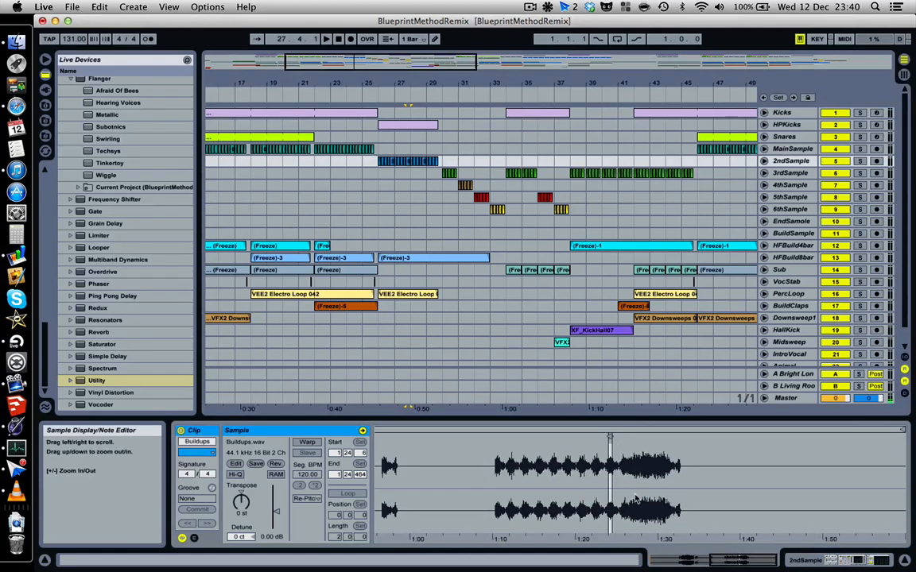
pyautogui.moveTo(640, 456)
pyautogui.mouseDown()
pyautogui.moveTo(761, 421)
pyautogui.moveTo(717, 422)
pyautogui.moveTo(640, 463)
pyautogui.mouseUp()
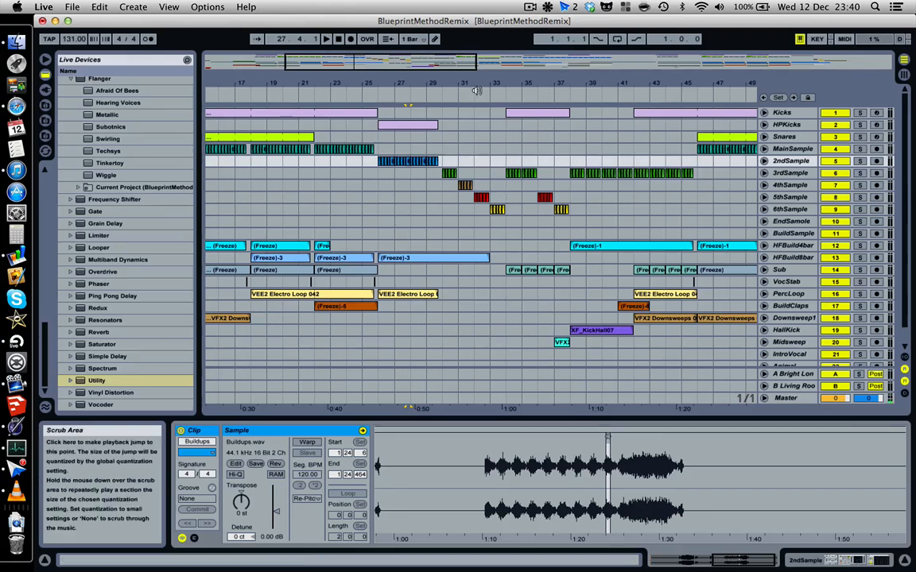
# - Set the insert marker at bar 30 on the 4thSample track and play the sample sequence through bar 33
pyautogui.moveTo(477, 91); pyautogui.dragTo(477, 84)
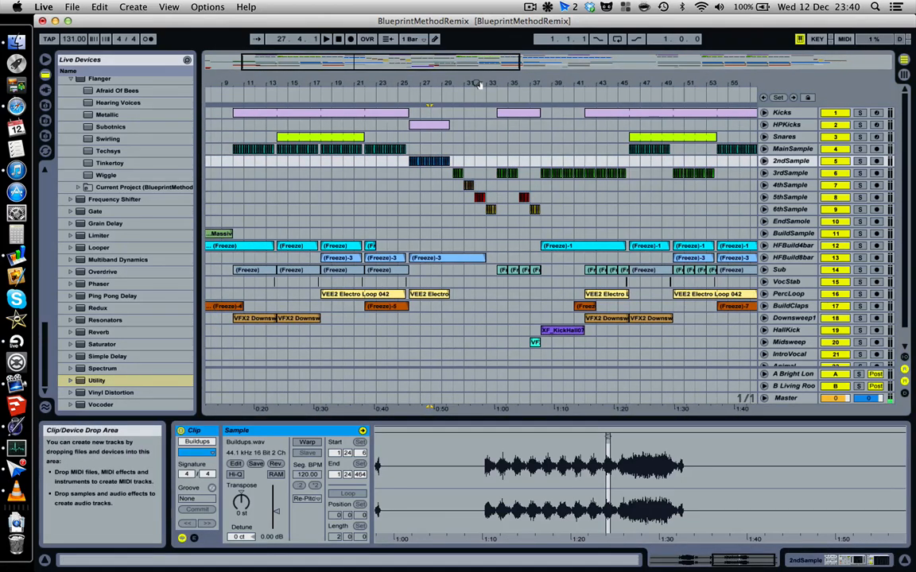
pyautogui.click(454, 189)
pyautogui.press('space')
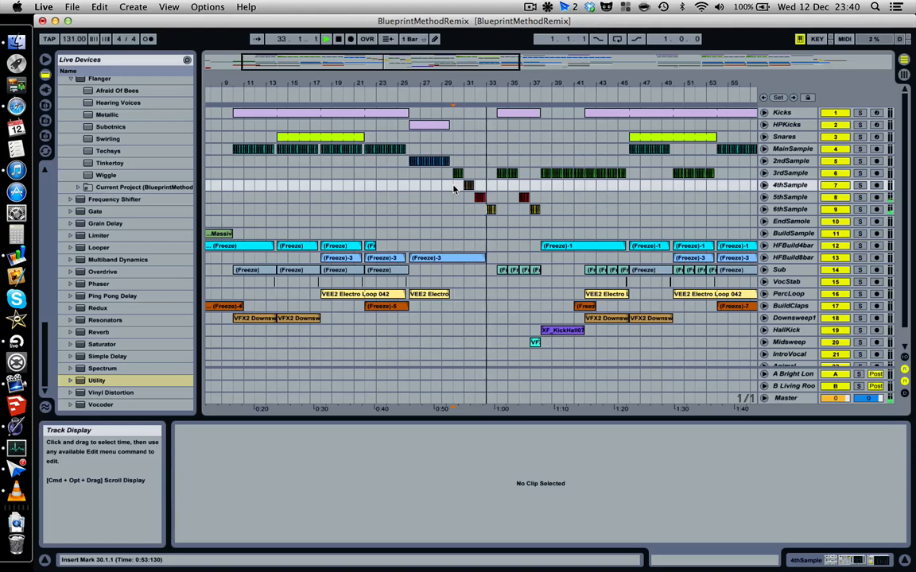
pyautogui.press('space')
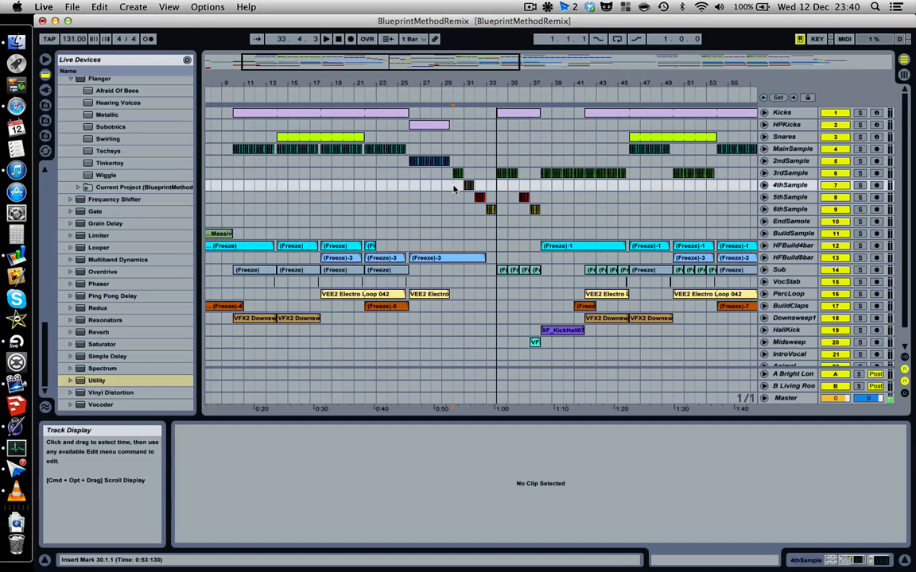
# - Show the 6thSample track's device chain and reveal the EQ Eight inside its MEGA Lowcut2 rack
pyautogui.click(791, 210)
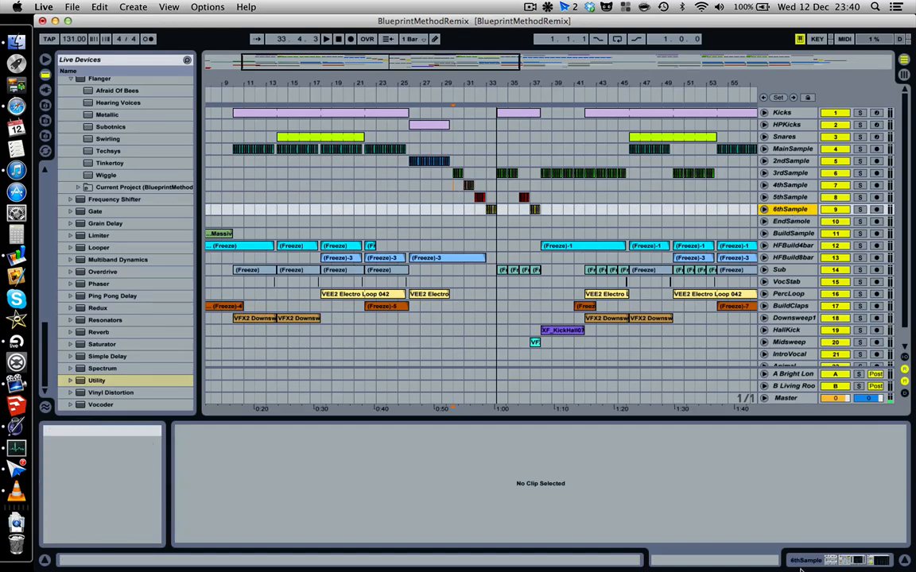
pyautogui.click(855, 560)
pyautogui.hscroll(3, 616, 457)
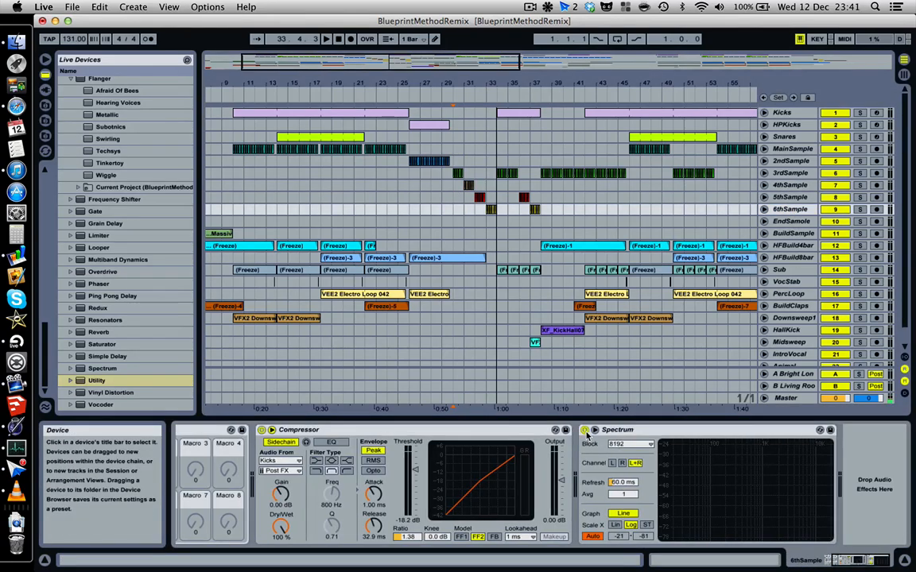
pyautogui.hscroll(-3, 587, 434)
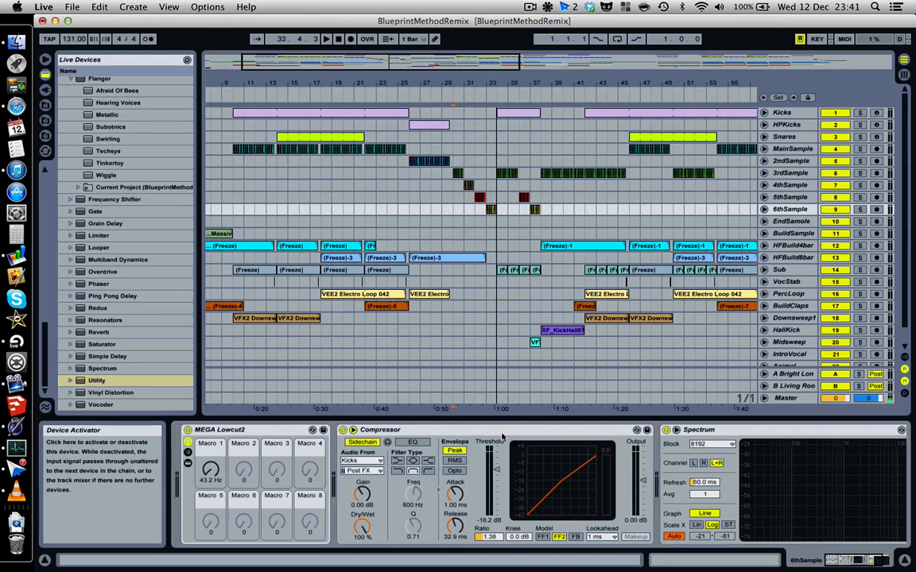
pyautogui.click(188, 464)
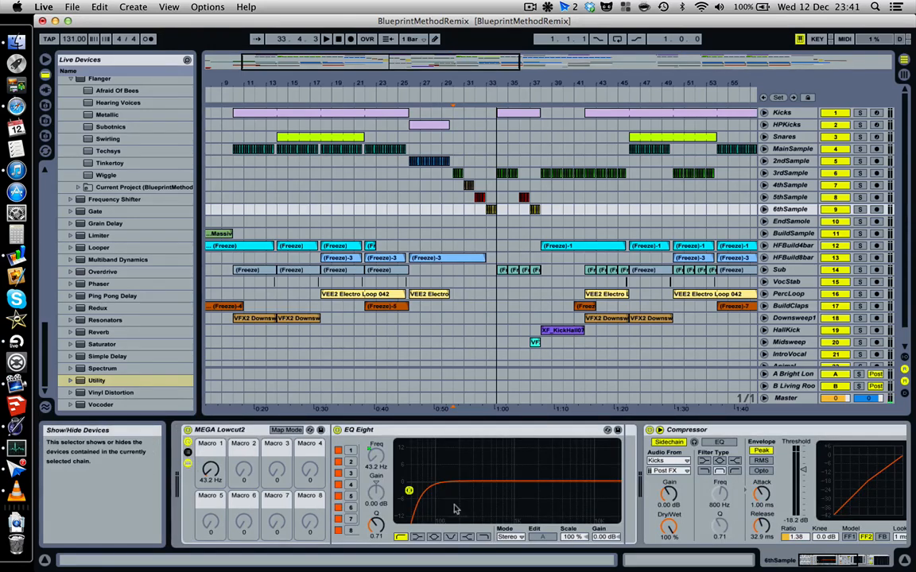
# - Hide the devices inside the MEGA Lowcut2 rack and close the device chain view to show the full arrangement
pyautogui.click(187, 463)
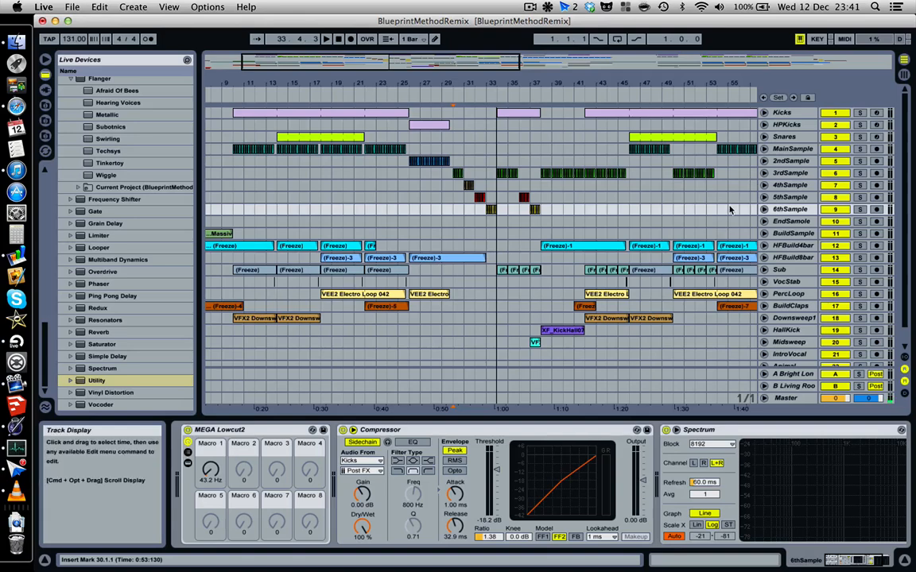
pyautogui.press('alt+super+l')
pyautogui.moveTo(613, 87); pyautogui.dragTo(613, 24)
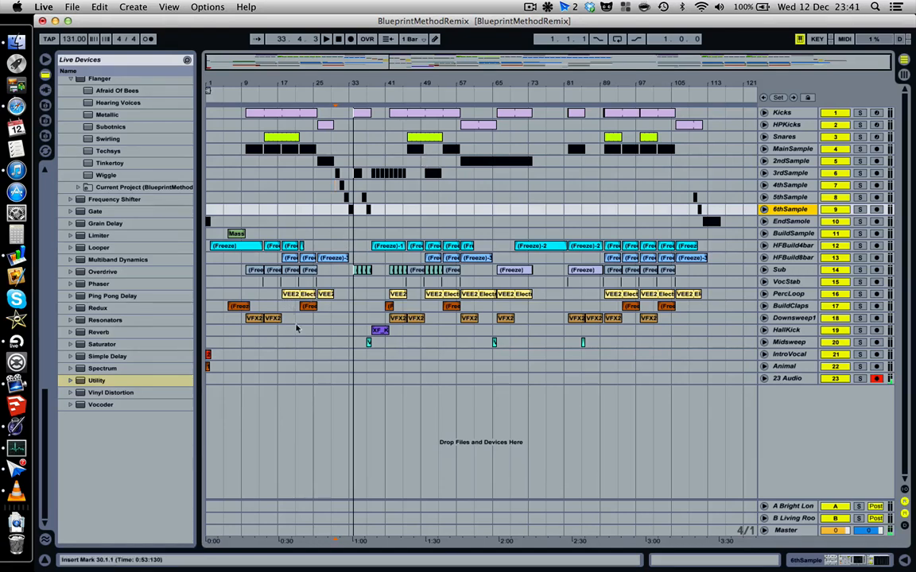
# - Play the PercLoop track from bar 18 with a brief solo, unsolo it and replay the section in the full mix
pyautogui.click(282, 297)
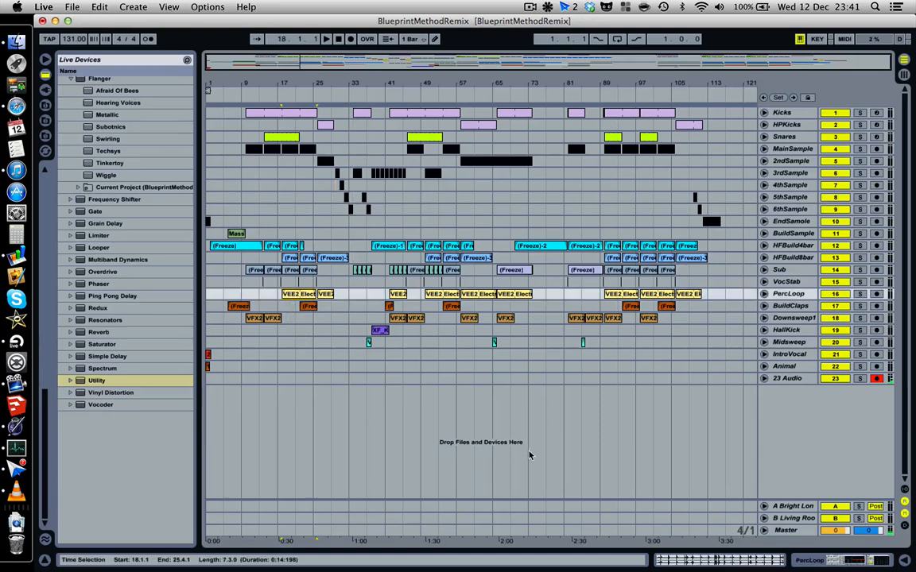
pyautogui.press('space')
pyautogui.click(860, 294)
pyautogui.click(860, 294)
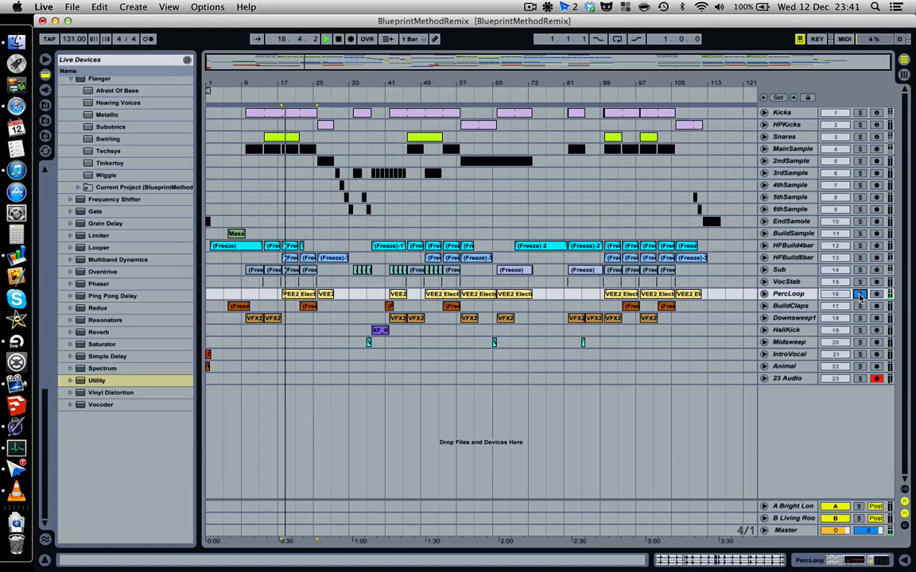
pyautogui.press('space')
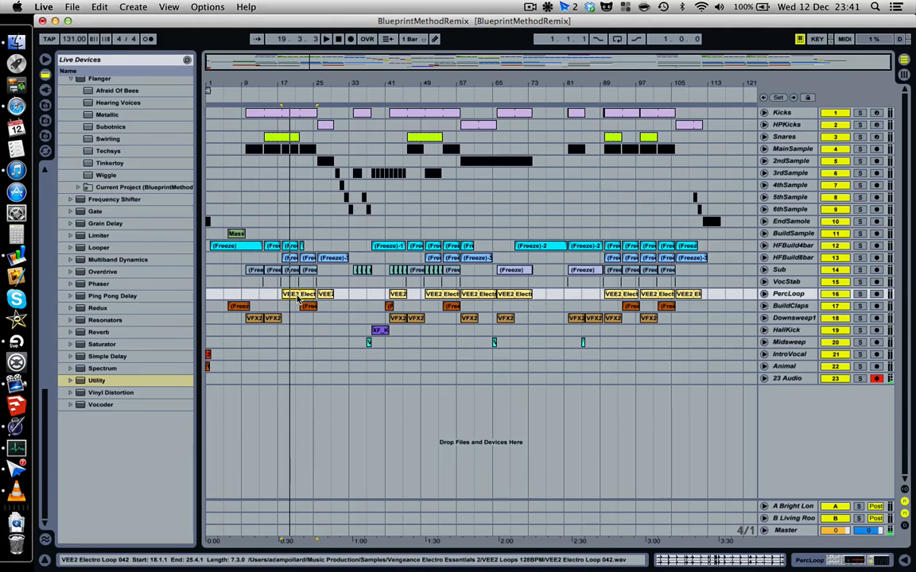
pyautogui.press('space')
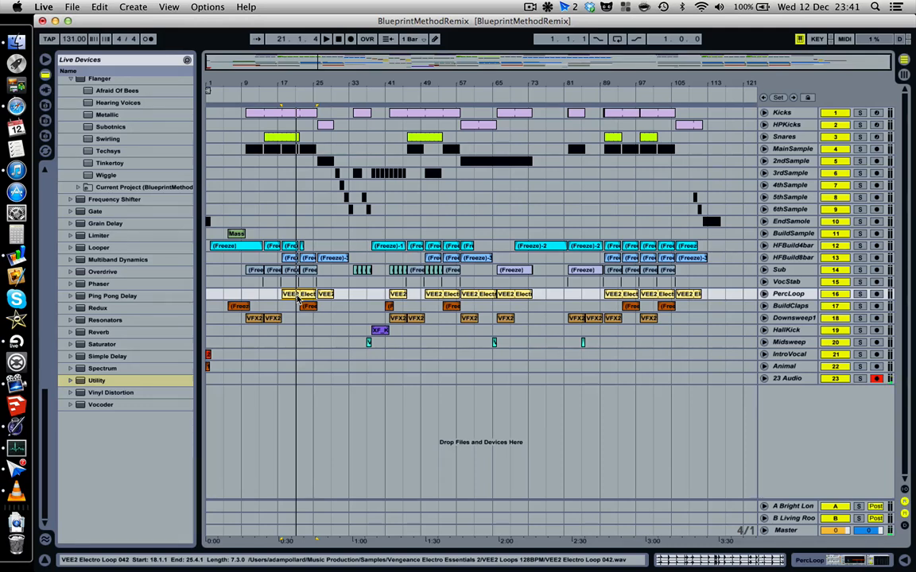
# - Play the intro from bar 1, then play from bar 6 with the BuildClaps track soloed, unsolo it and stop playback
pyautogui.click(211, 260)
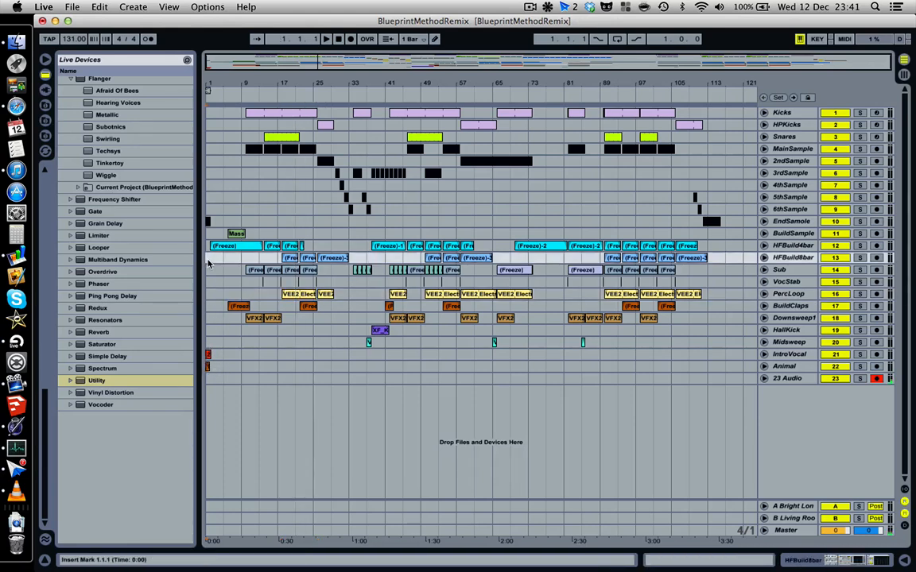
pyautogui.press('space')
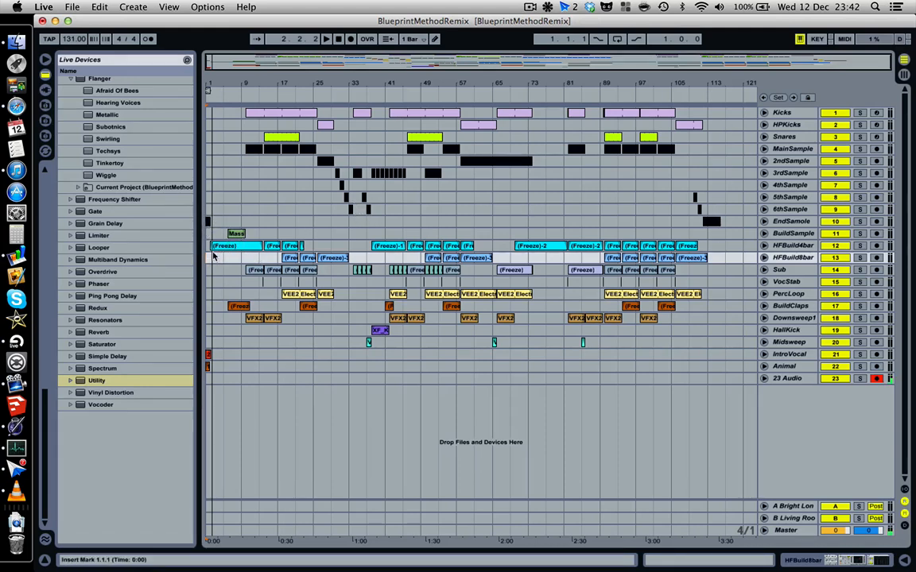
pyautogui.click(237, 311)
pyautogui.press('super+space')
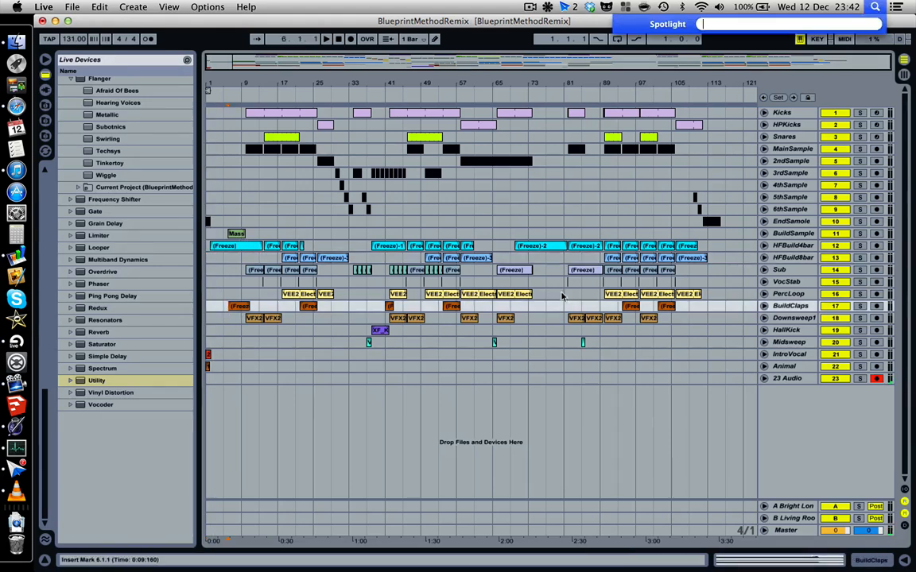
pyautogui.press('Escape')
pyautogui.press('space')
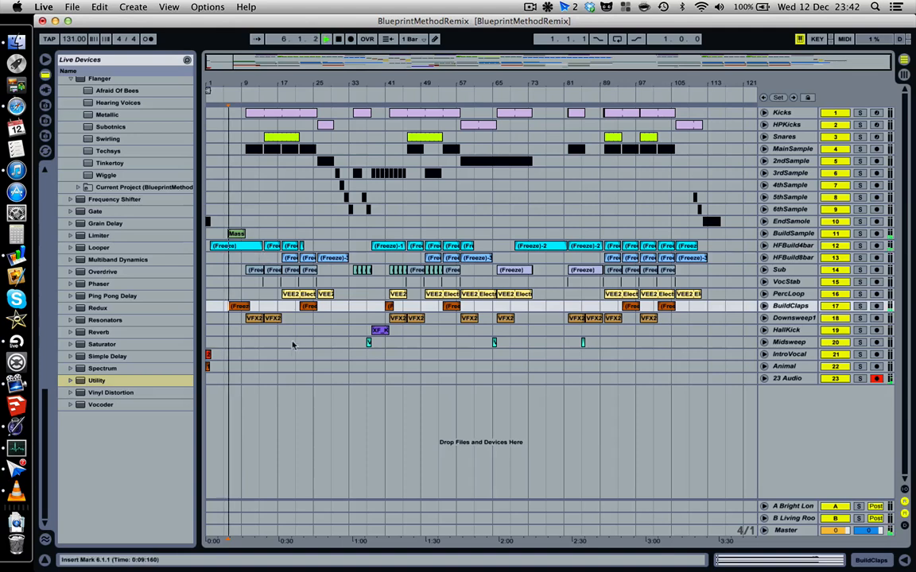
pyautogui.click(860, 306)
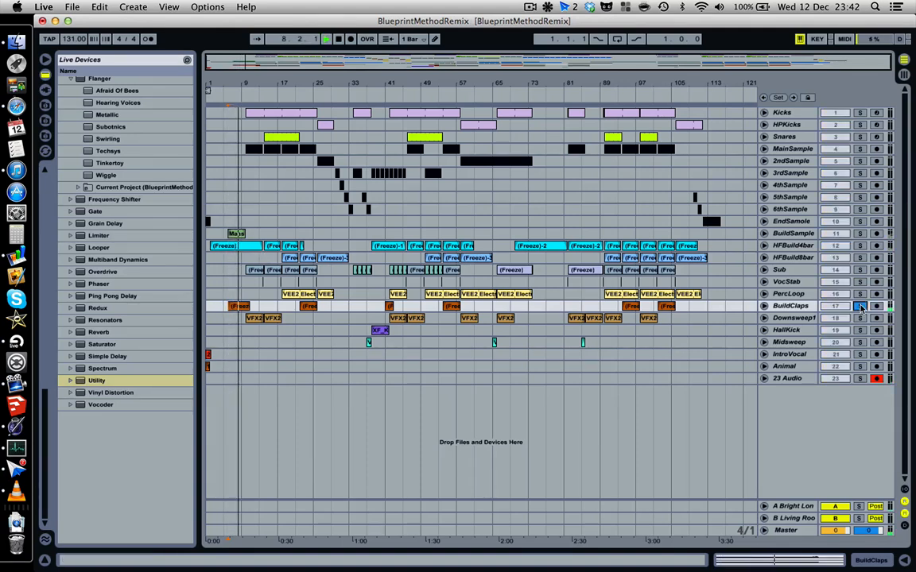
pyautogui.click(860, 306)
pyautogui.press('space')
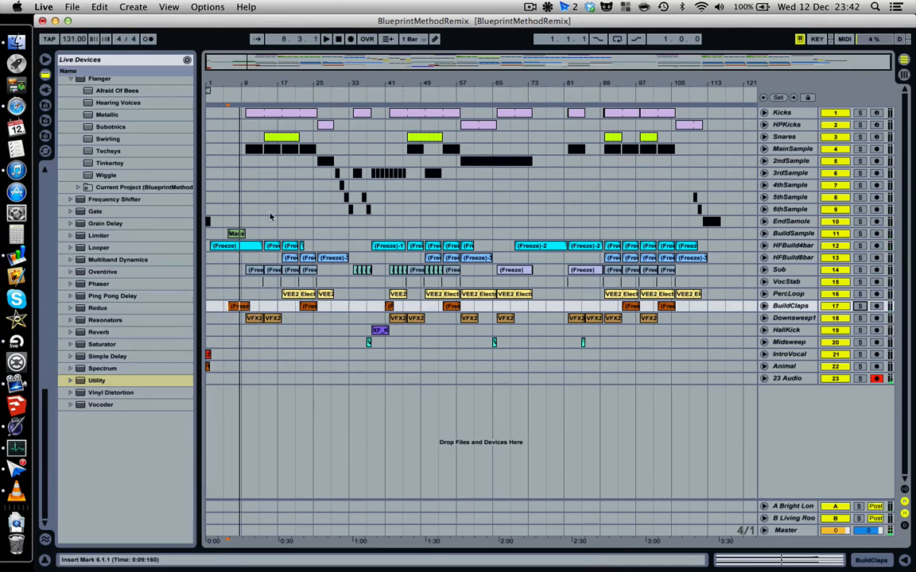
# - Play the section from the Kicks clip at bar 10, then play from bar 18 where the PercLoop clip starts
pyautogui.click(248, 114)
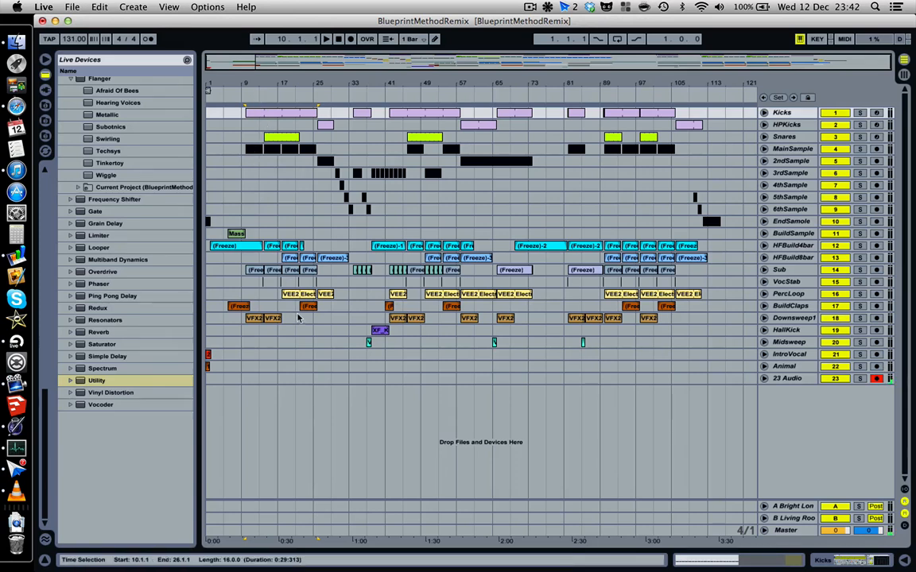
pyautogui.click(249, 94)
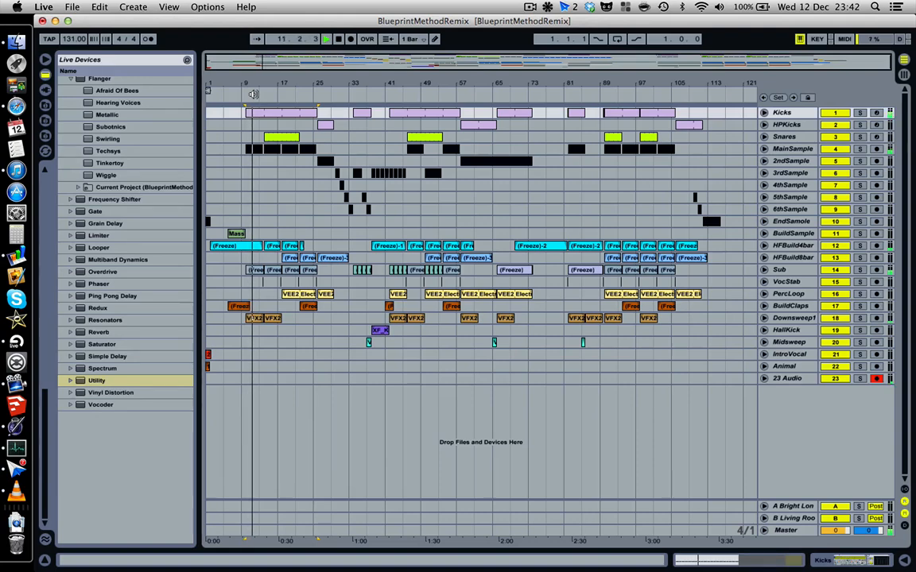
pyautogui.moveTo(261, 82); pyautogui.dragTo(262, 111)
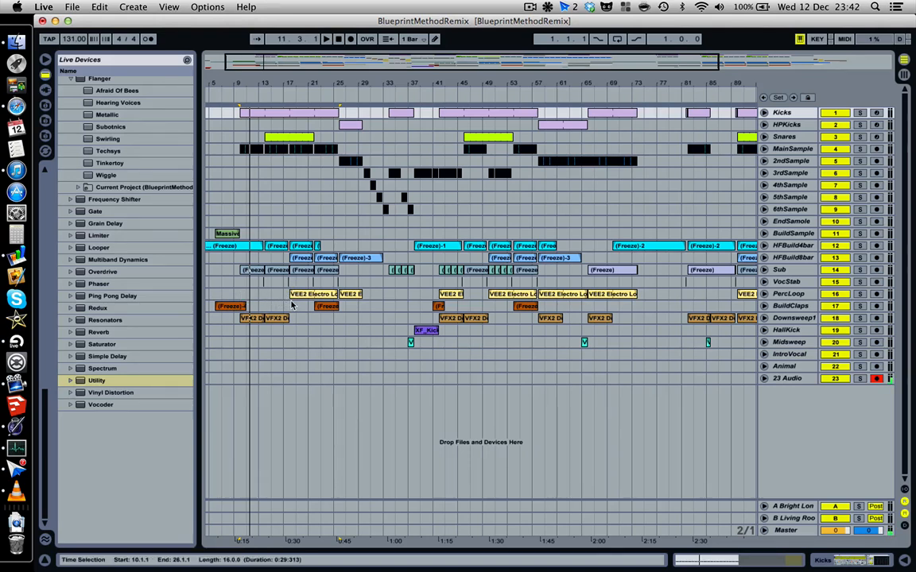
pyautogui.press('space')
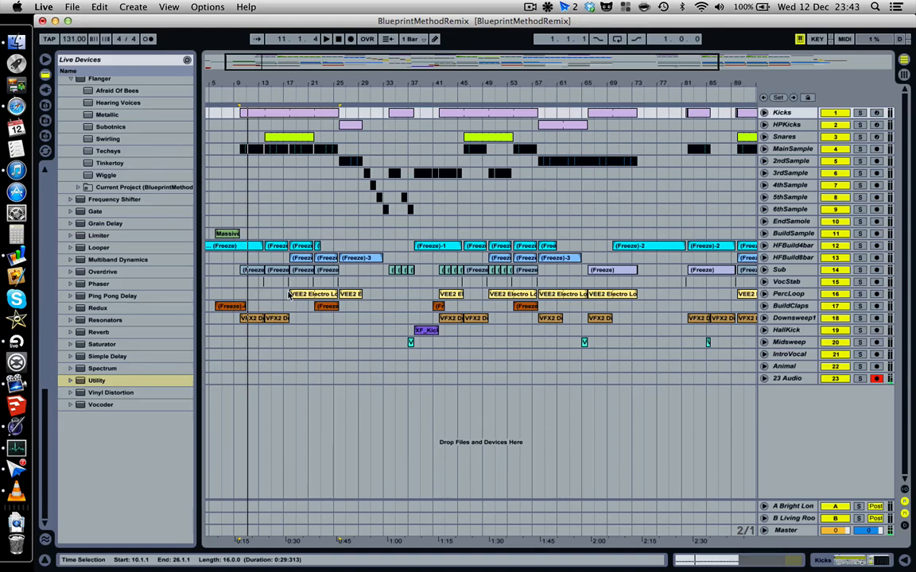
pyautogui.click(290, 294)
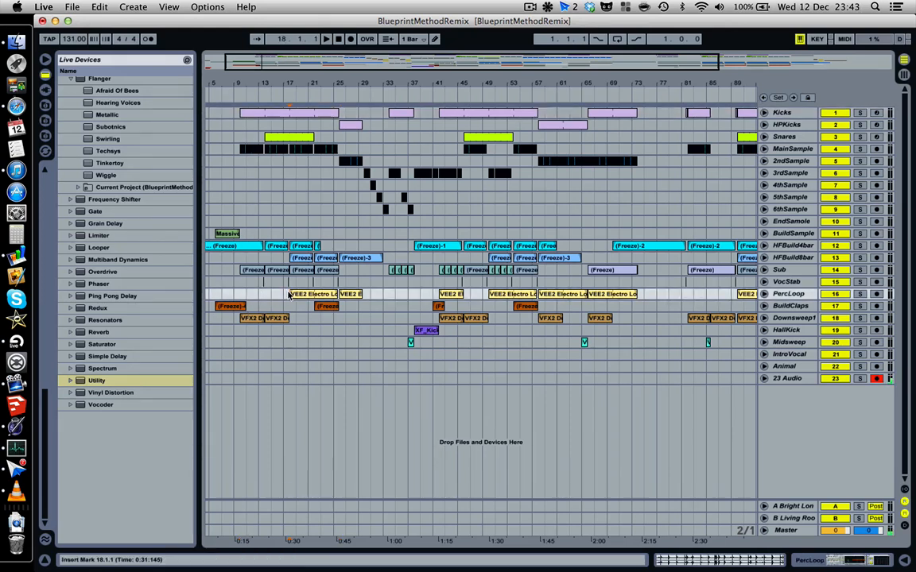
pyautogui.press('space')
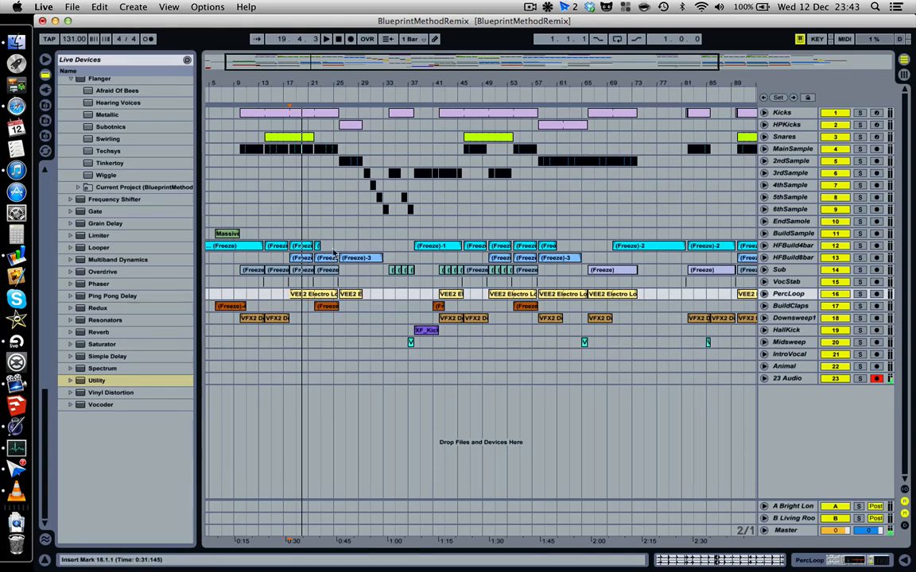
# - Play the VocStab hit from 13.4.1 with its track soloed, unsolo it and show the track's device chain
pyautogui.moveTo(273, 83); pyautogui.dragTo(273, 85)
pyautogui.hscroll(-3, 304, 314)
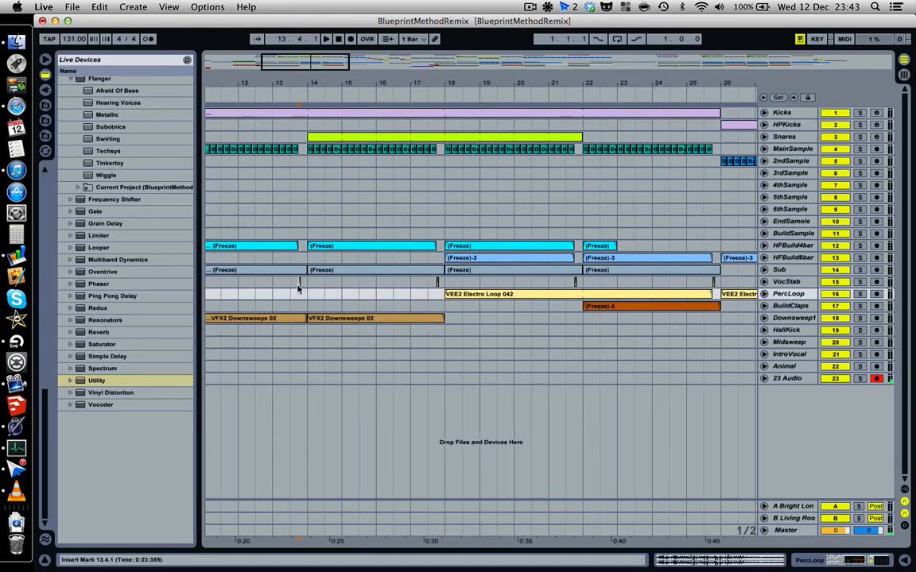
pyautogui.click(299, 286)
pyautogui.press('space')
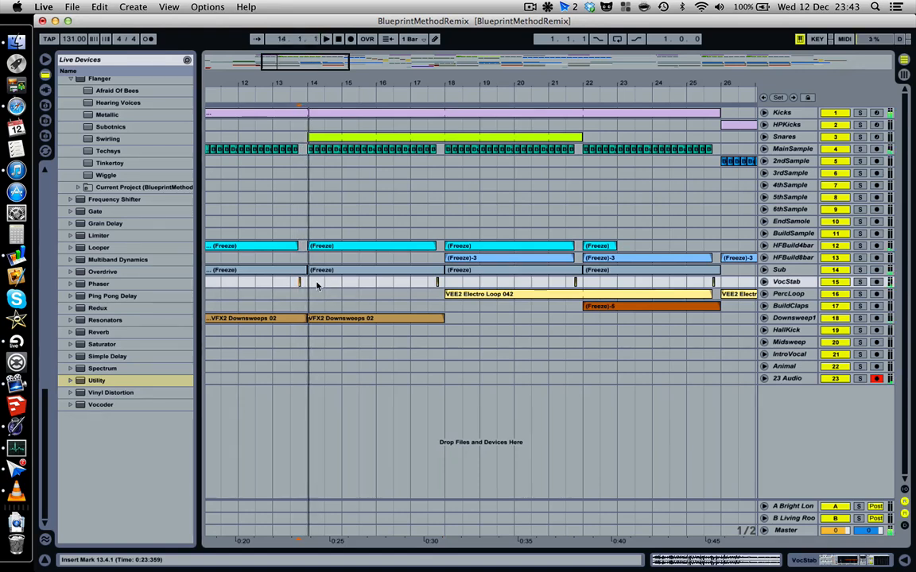
pyautogui.click(859, 282)
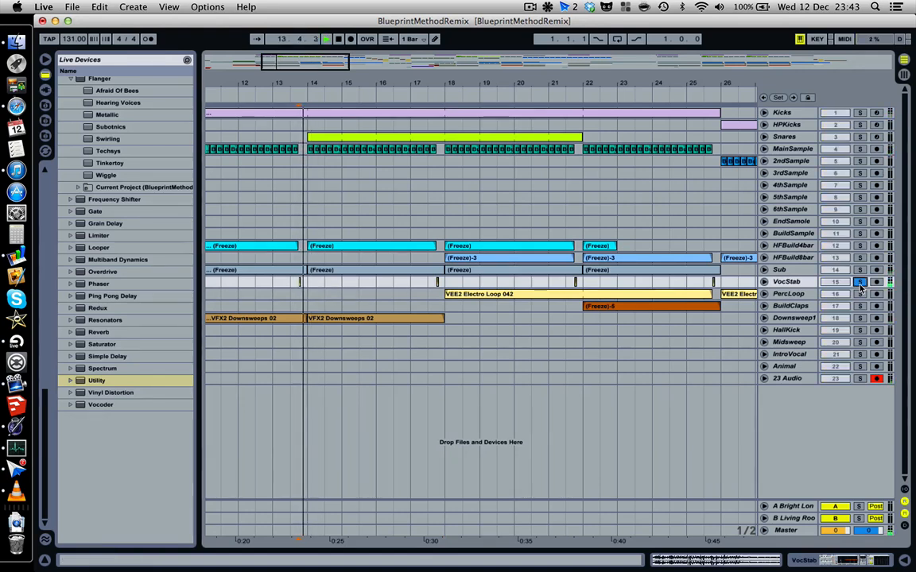
pyautogui.click(860, 282)
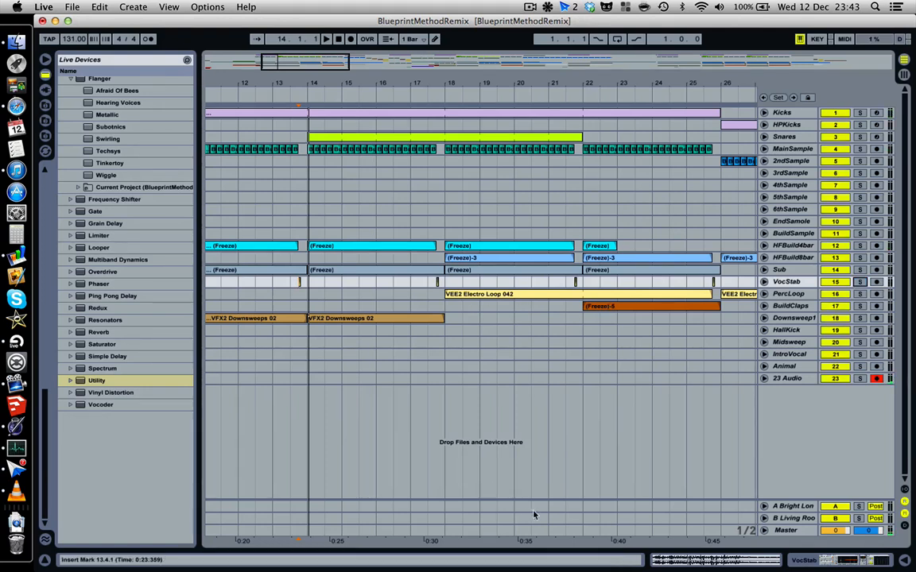
pyautogui.click(811, 564)
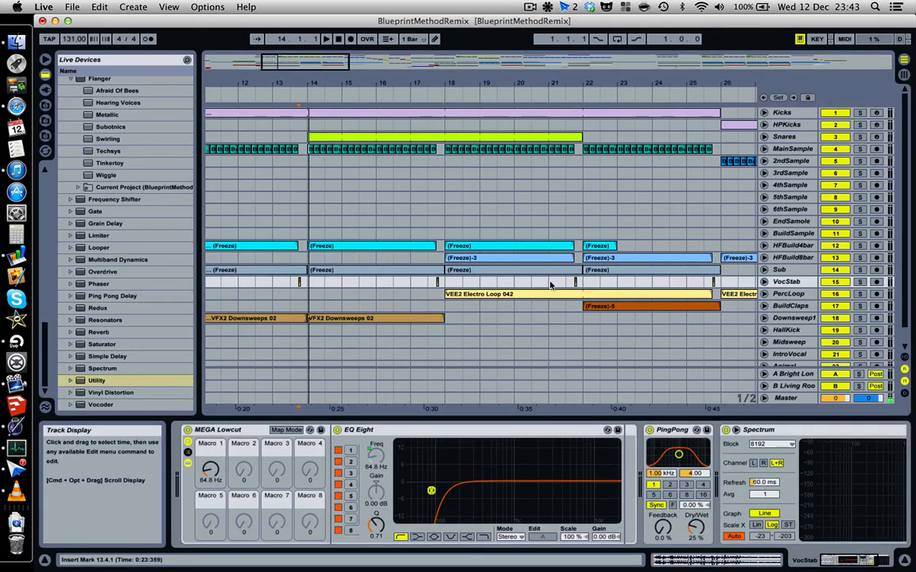
# - Select the Kicks clip at bar 42, then play the sample sequence from bar 30 on the 4thSample track
pyautogui.moveTo(360, 85); pyautogui.dragTo(358, 38)
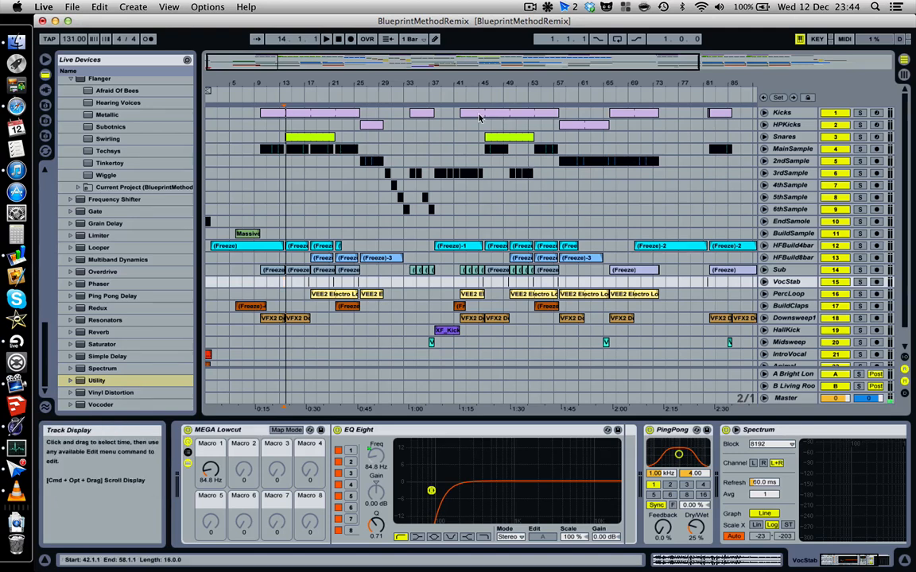
pyautogui.click(325, 117)
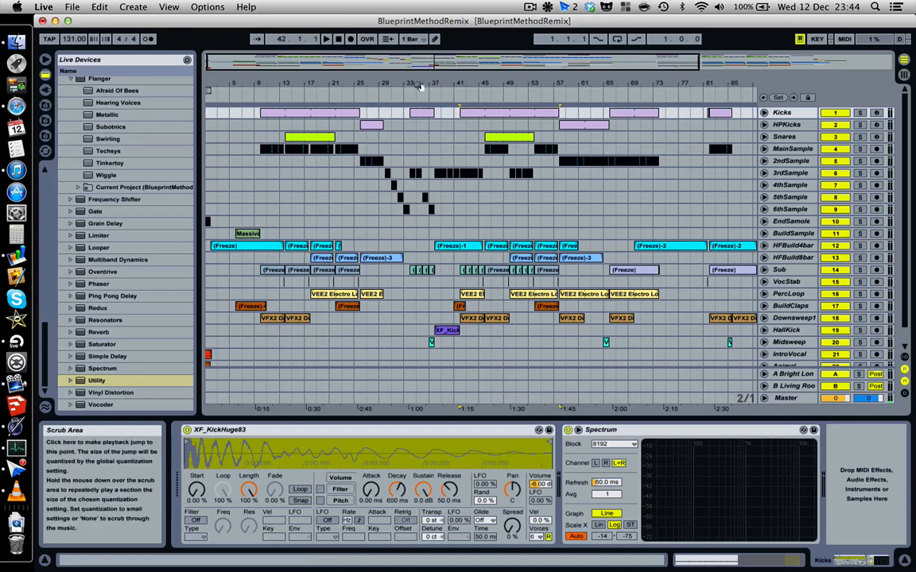
pyautogui.moveTo(415, 83); pyautogui.dragTo(456, 240)
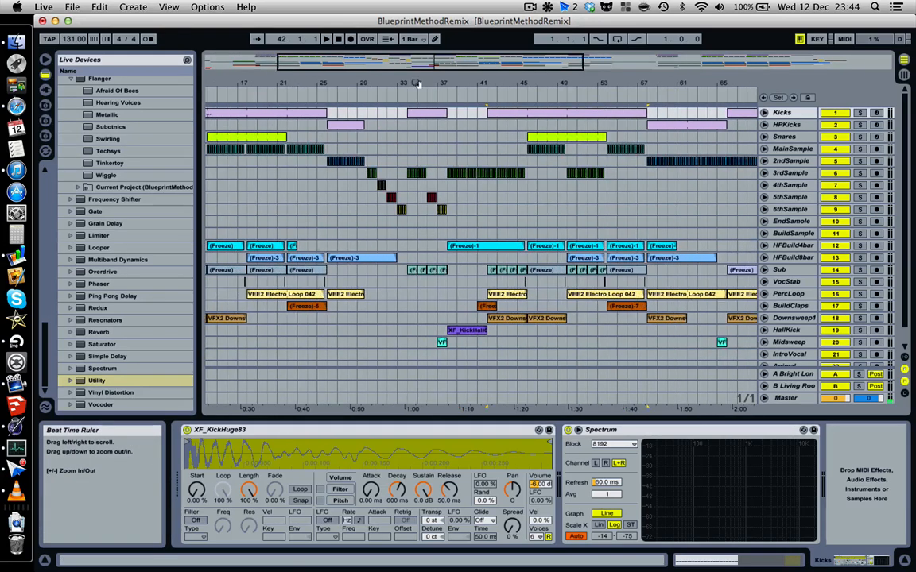
pyautogui.click(370, 189)
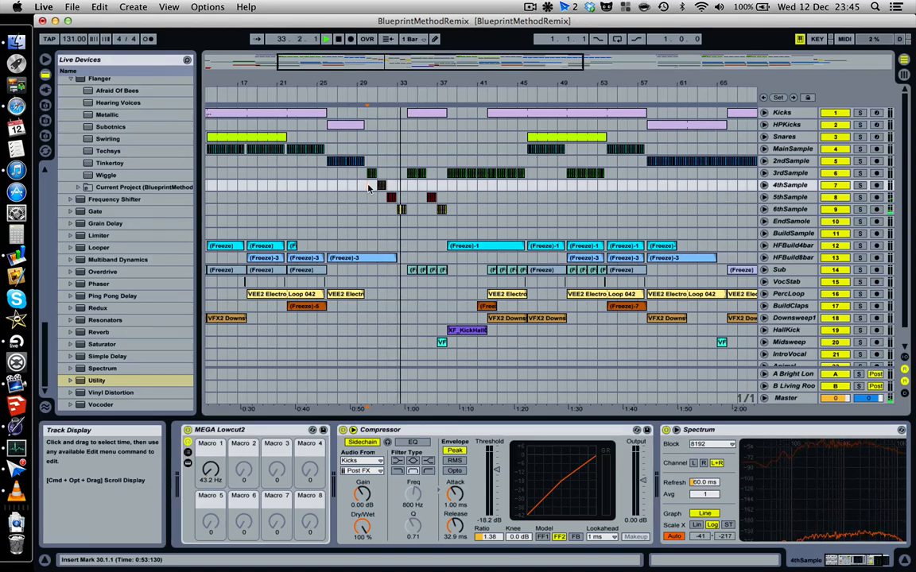
pyautogui.press('space')
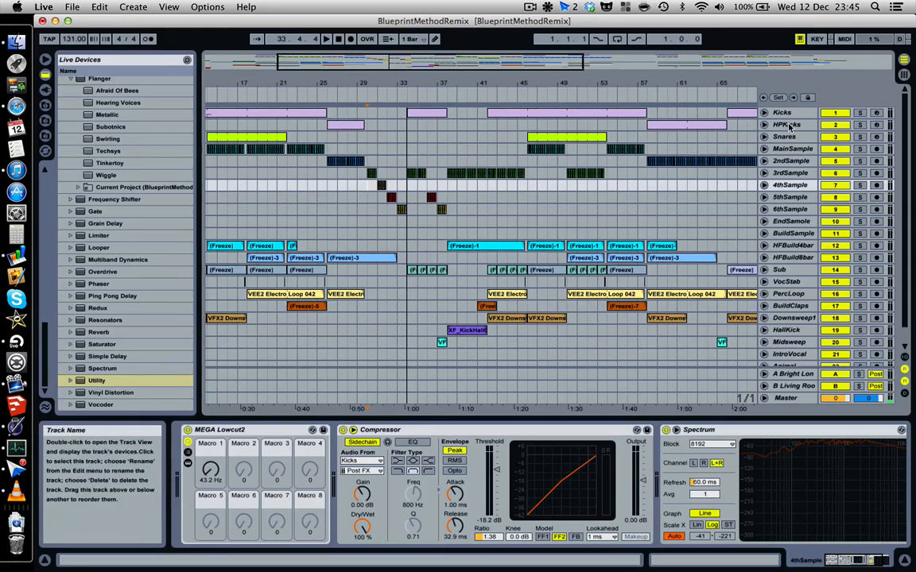
# - Select the HPKicks clip at bar 26 and the EQ Eight in that track's device chain
pyautogui.click(322, 124)
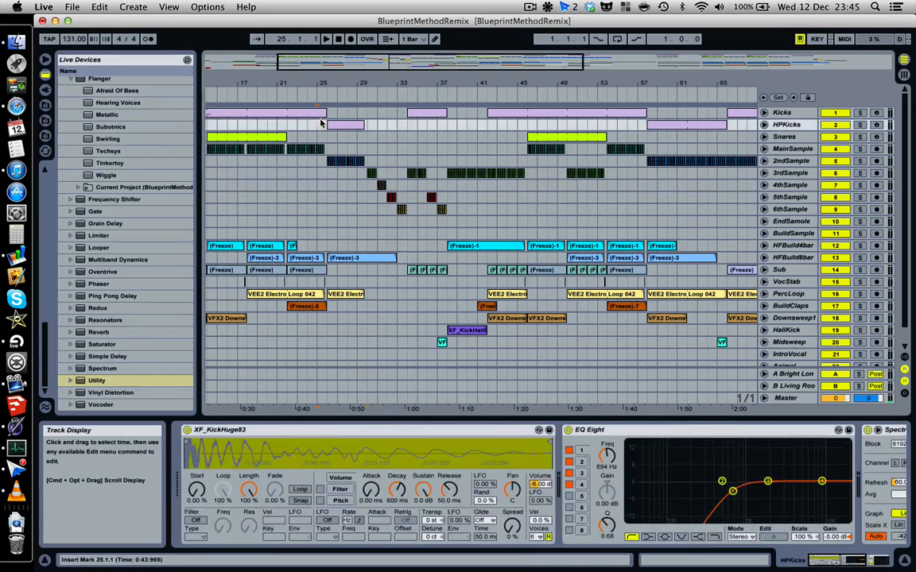
pyautogui.click(347, 125)
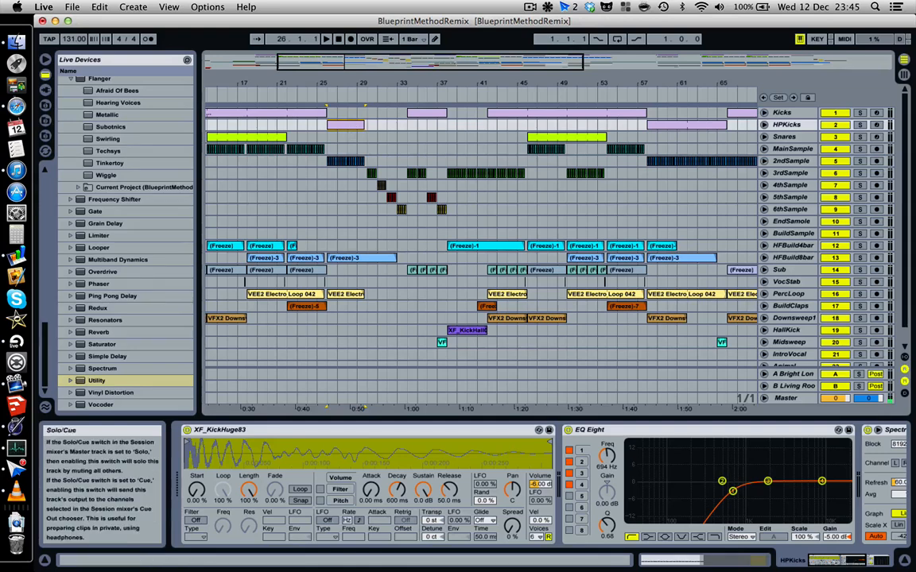
pyautogui.click(658, 432)
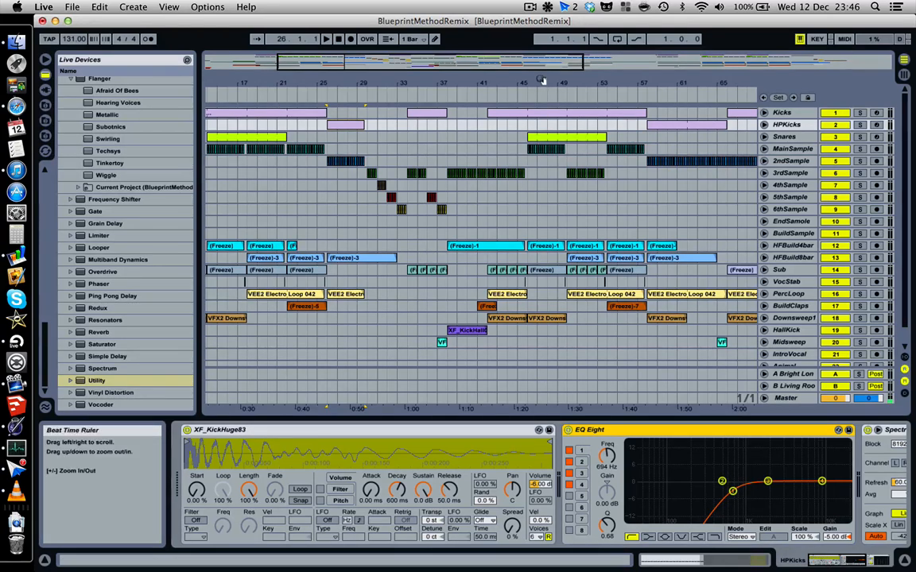
# - Set the insert marker on the 6thSample track at bar 110 and play the arrangement's ending through the last sample clips
pyautogui.moveTo(542, 80); pyautogui.dragTo(450, 72)
pyautogui.hscroll(4, 581, 250)
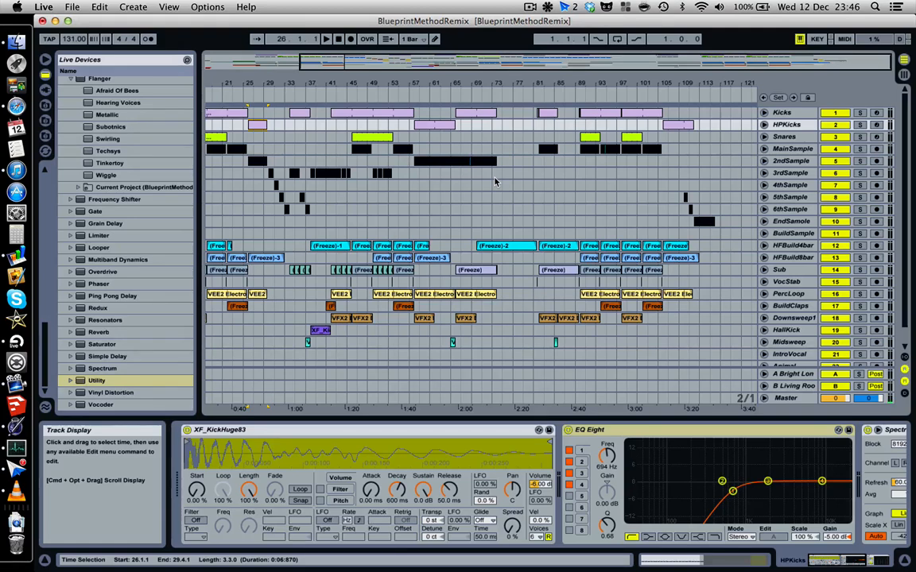
pyautogui.moveTo(527, 83); pyautogui.dragTo(559, 79)
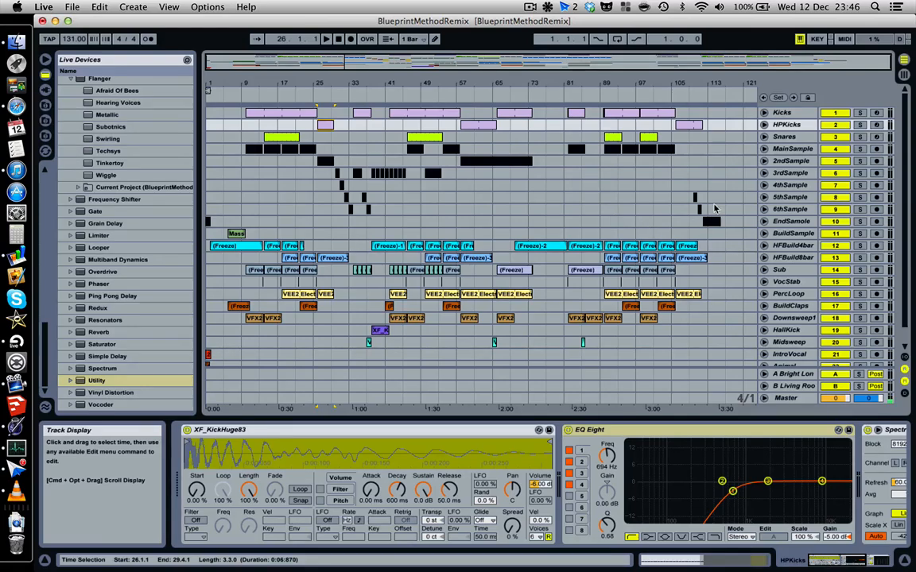
pyautogui.moveTo(642, 83); pyautogui.dragTo(633, 241)
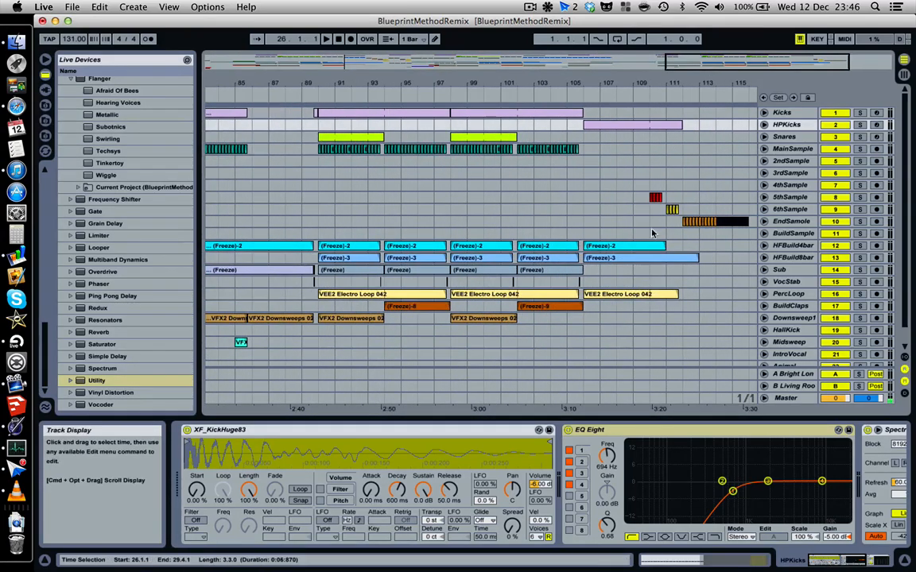
pyautogui.click(654, 213)
pyautogui.press('space')
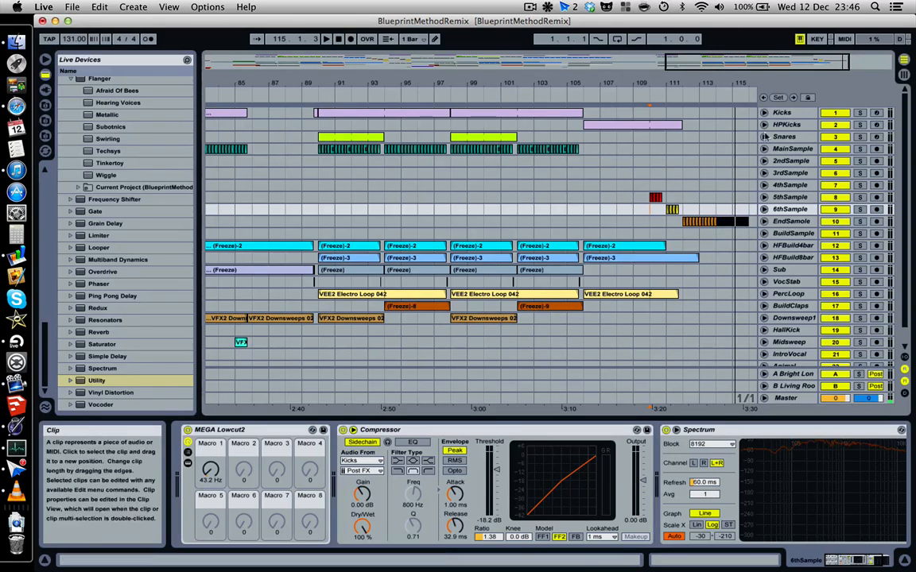
pyautogui.moveTo(715, 82); pyautogui.dragTo(710, 62)
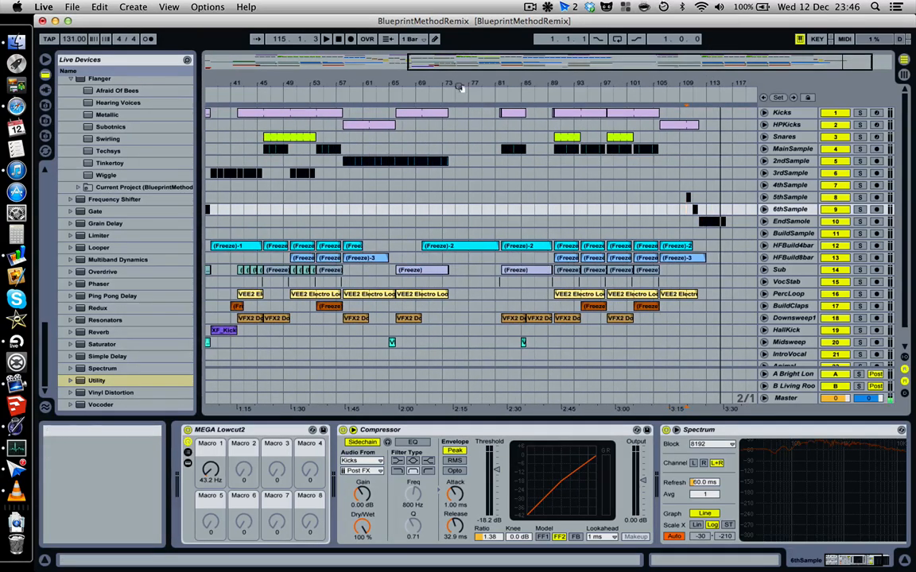
pyautogui.moveTo(464, 84); pyautogui.dragTo(543, 70)
pyautogui.click(530, 8)
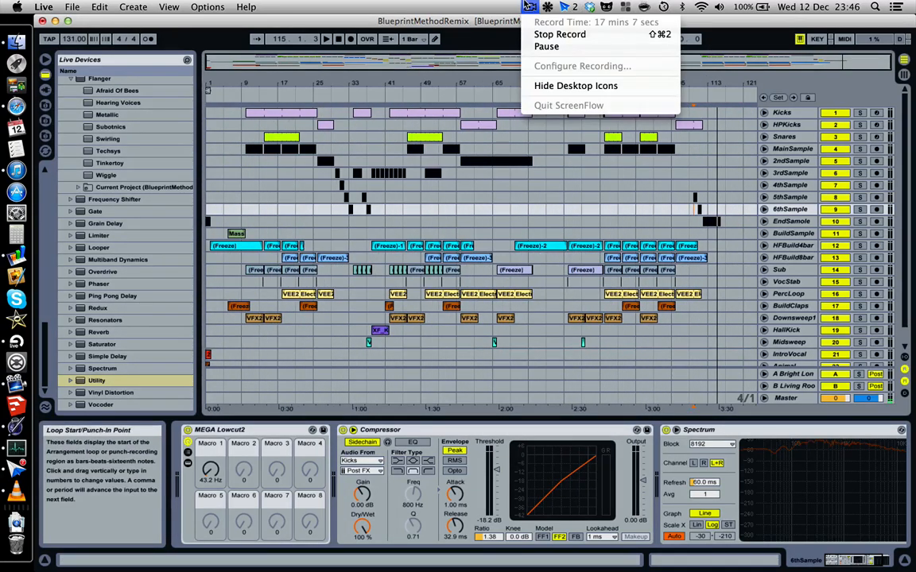
pyautogui.click(529, 7)
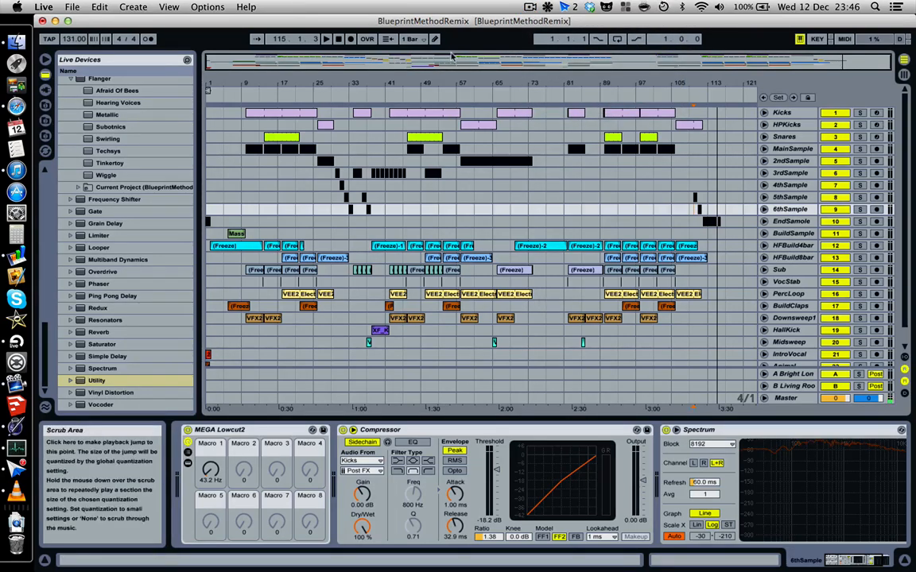
# - Select the HallKick clip at bar 38, then show the device chains of the Midsweep and HFBuild4bar tracks
pyautogui.scroll(-1, 468, 240)
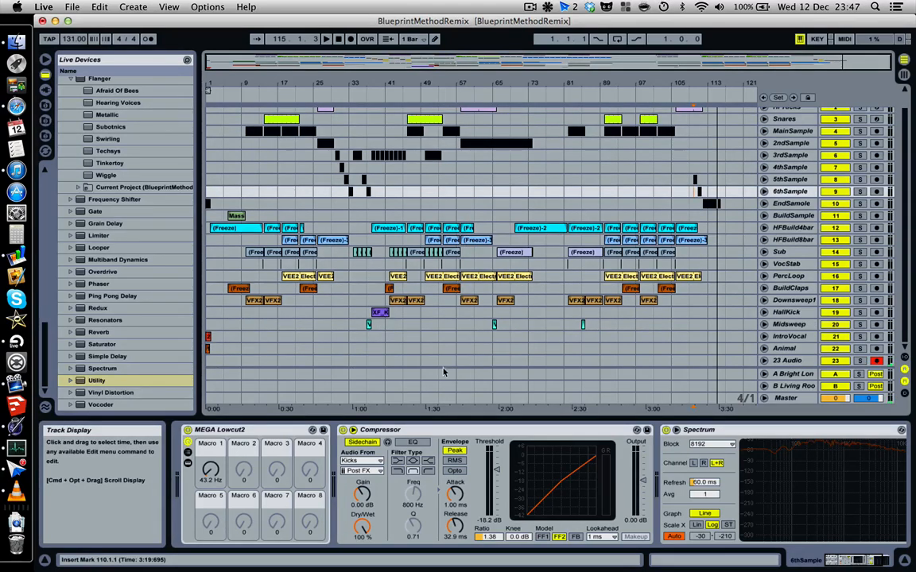
pyautogui.click(380, 312)
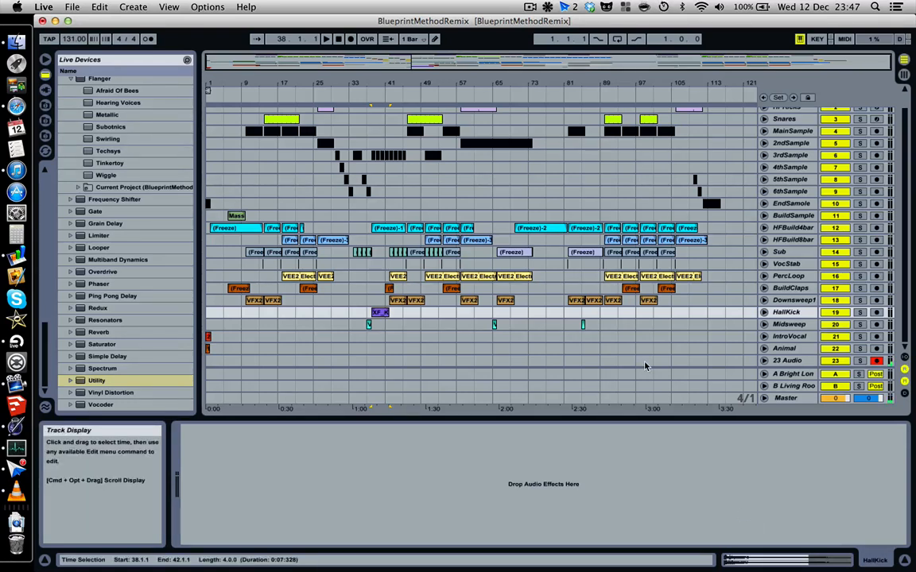
pyautogui.click(789, 325)
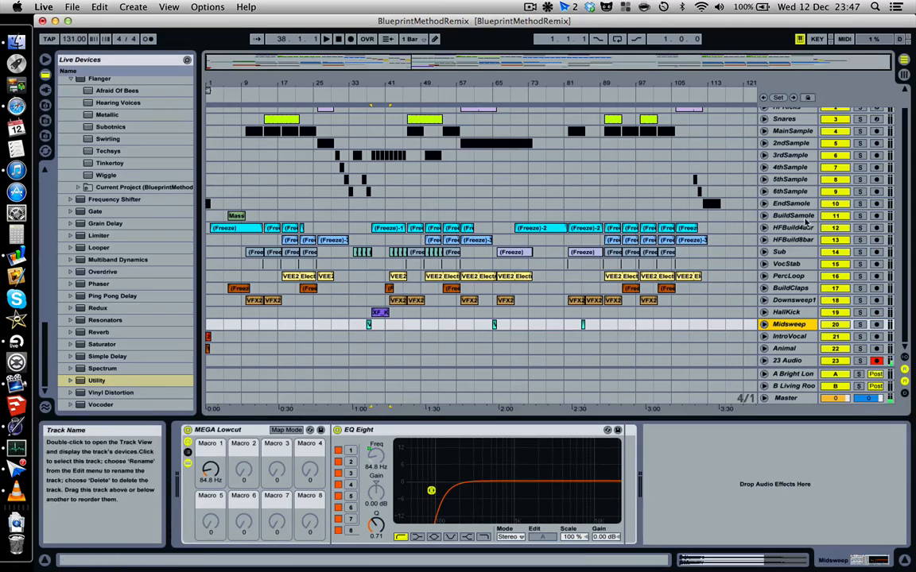
pyautogui.click(799, 228)
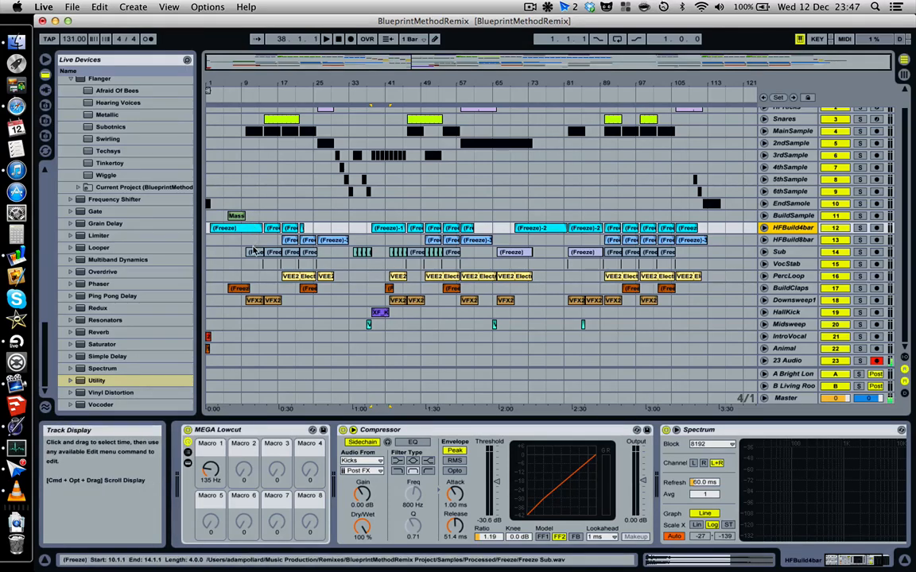
# - Solo the HFBuild4bar track and play its clip from bar 14, then stop playback and unsolo the track
pyautogui.click(249, 218)
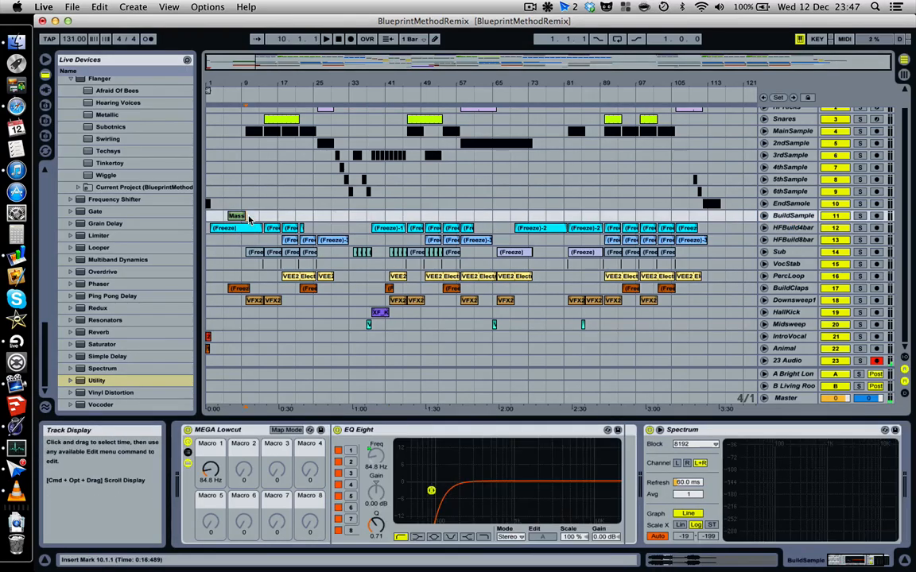
pyautogui.click(250, 227)
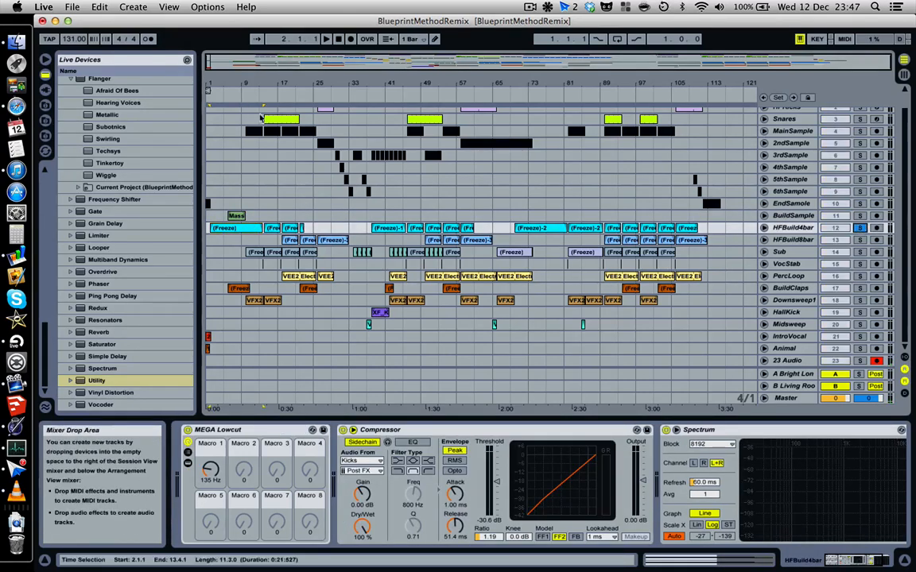
pyautogui.moveTo(246, 82); pyautogui.dragTo(249, 230)
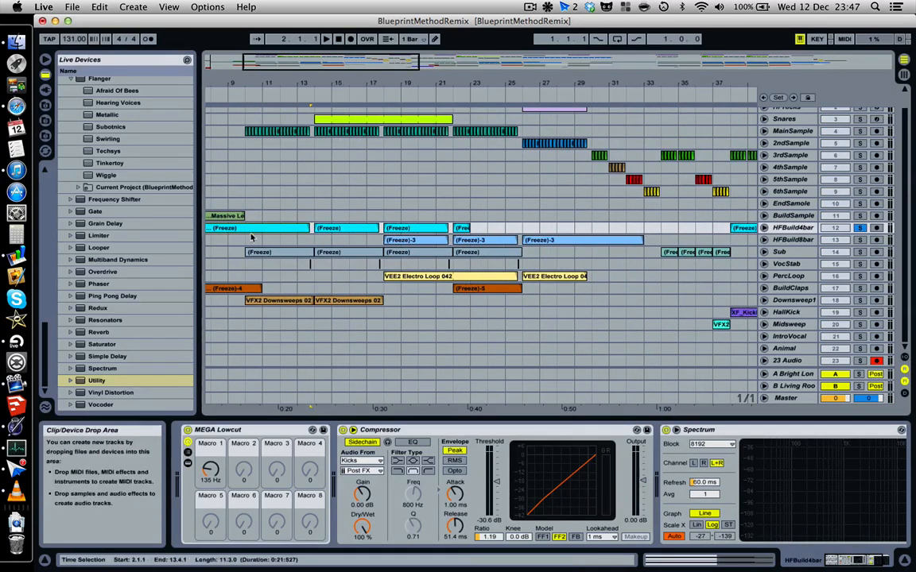
pyautogui.click(315, 230)
pyautogui.press('space')
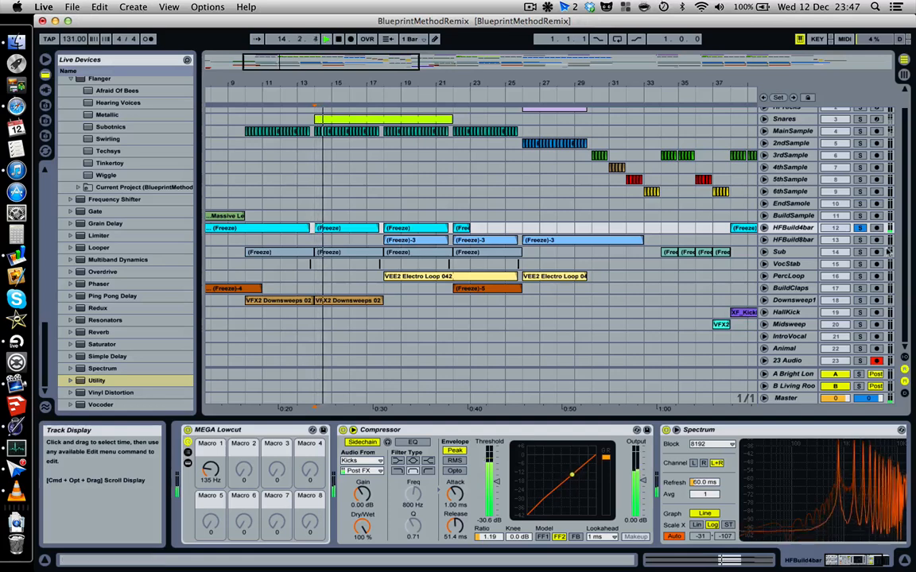
pyautogui.click(861, 230)
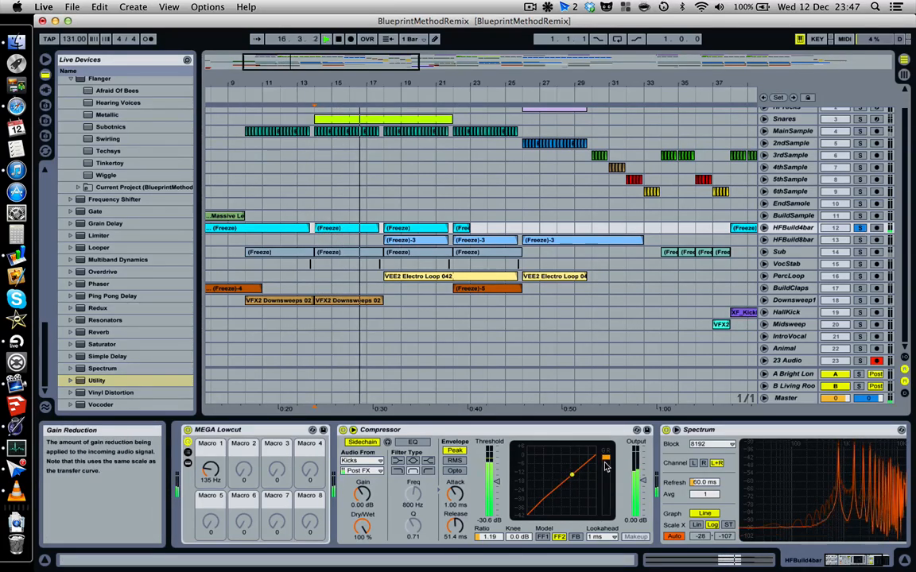
pyautogui.click(859, 230)
pyautogui.click(860, 230)
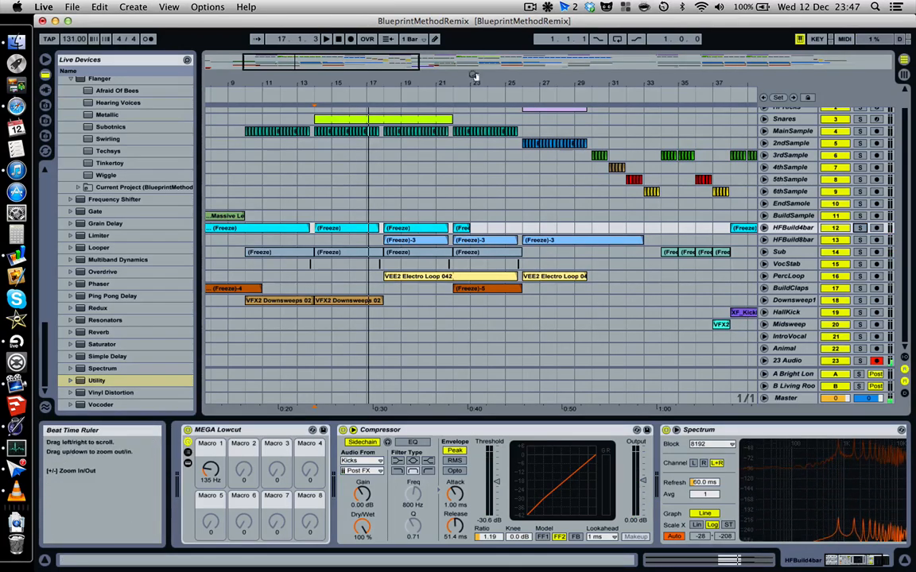
# - Bring the whole arrangement into view and show the HFBuild8bar track's device chain
pyautogui.moveTo(475, 78); pyautogui.dragTo(474, 32)
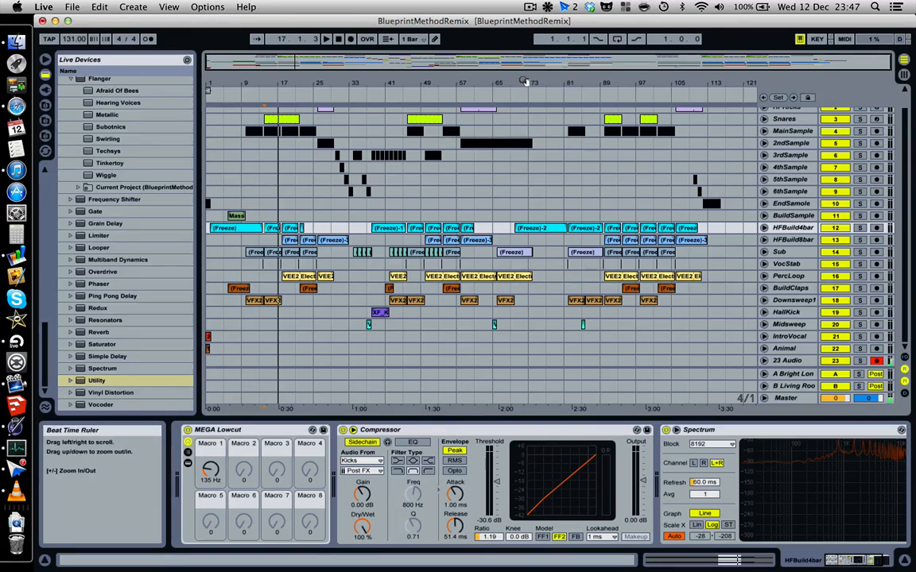
pyautogui.press('alt+super+l')
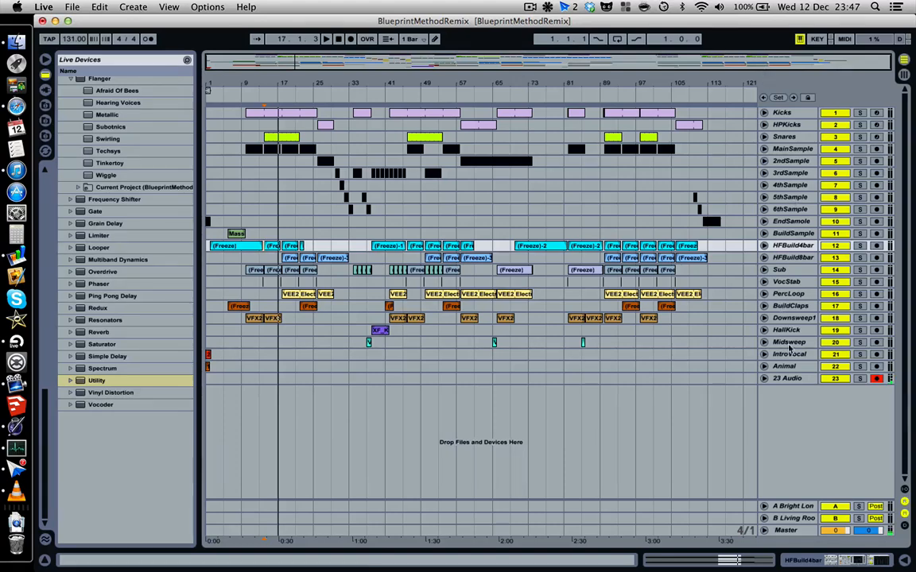
pyautogui.click(795, 258)
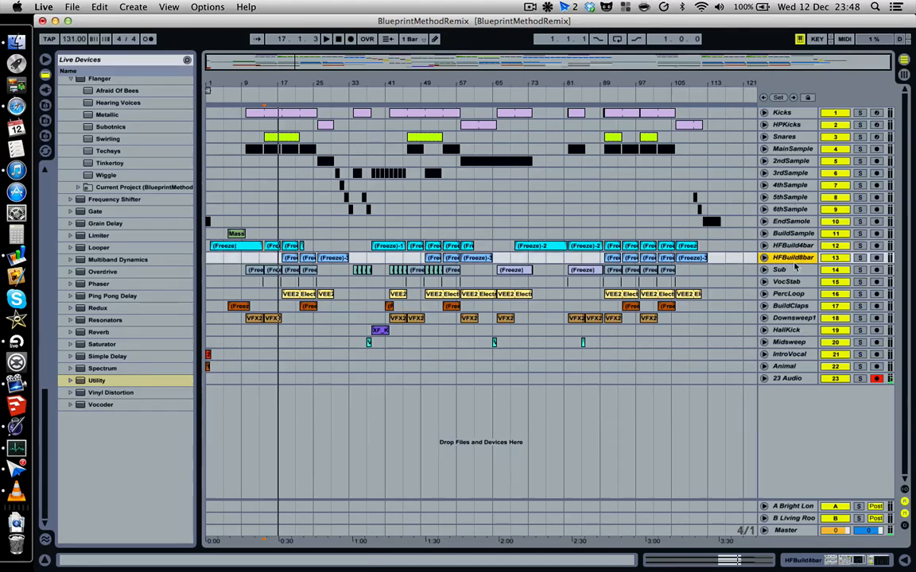
pyautogui.click(839, 563)
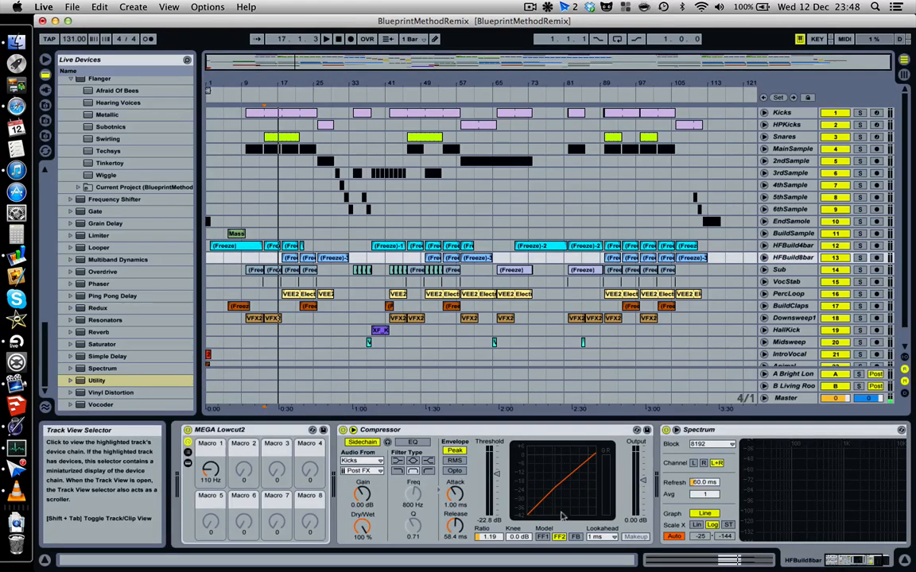
# - Reveal the EQ Eight inside the MEGA Lowcut2 rack and try the Macro 1 low-cut frequency control
pyautogui.click(218, 431)
pyautogui.click(188, 464)
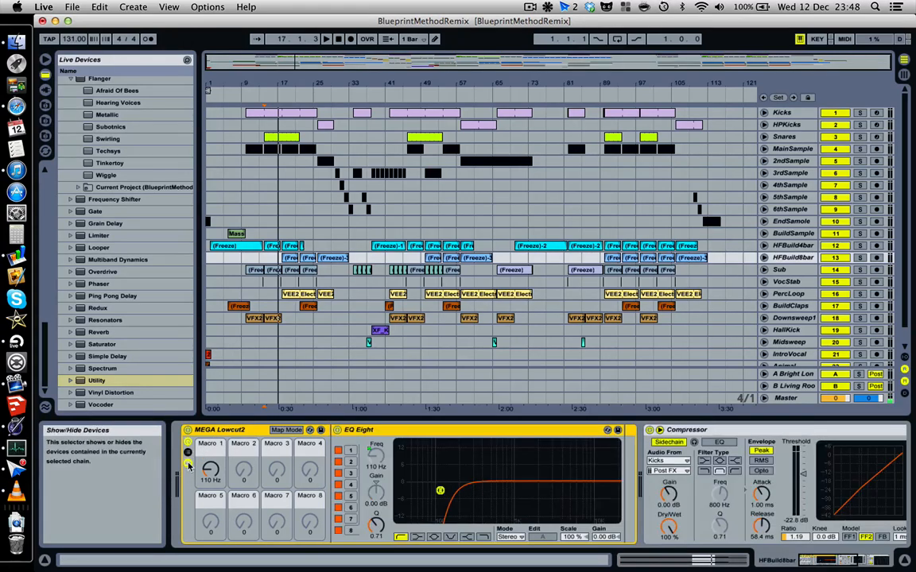
pyautogui.click(188, 464)
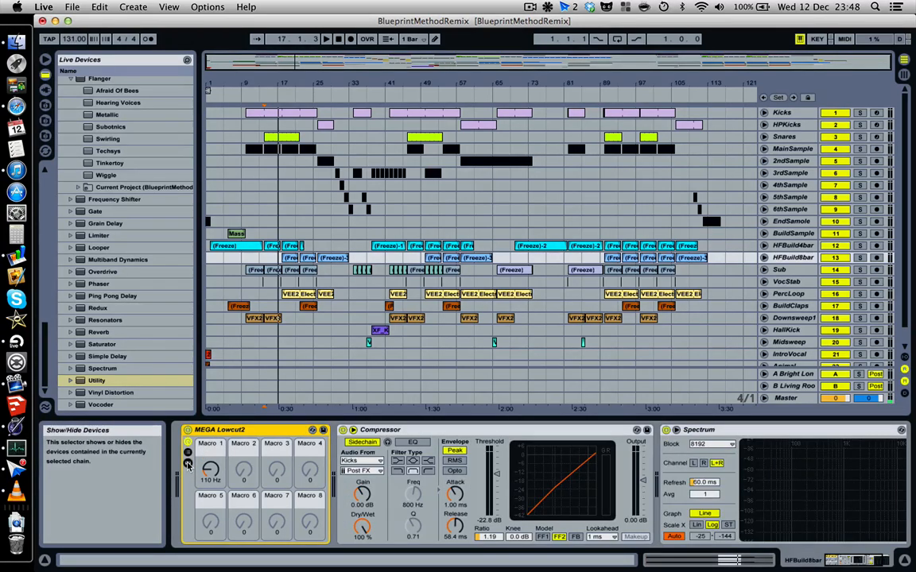
pyautogui.click(188, 465)
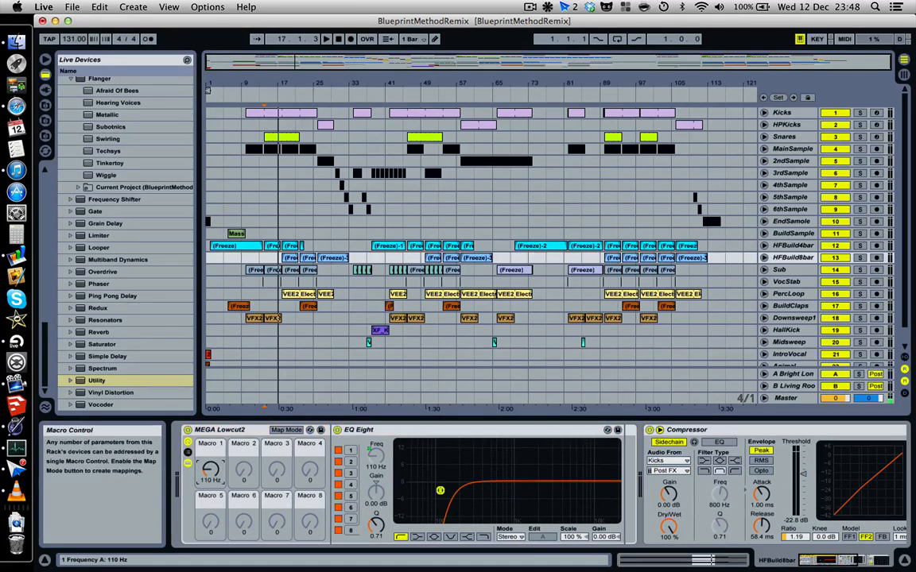
pyautogui.moveTo(209, 471)
pyautogui.mouseDown()
pyautogui.moveTo(210, 452)
pyautogui.moveTo(209, 485)
pyautogui.mouseUp()
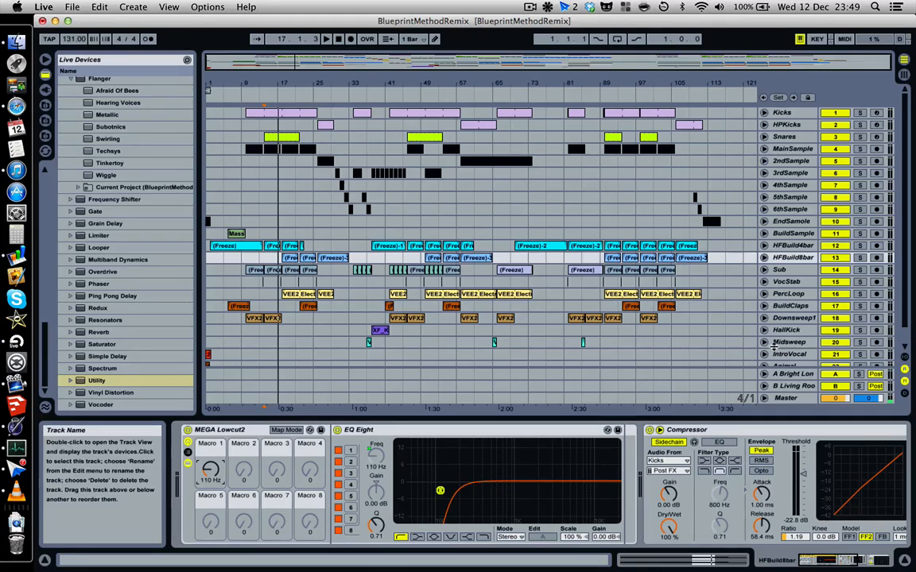
# - Show the device chain of the Sub track and the XF_KickHuge83 instrument on the Kicks track
pyautogui.click(787, 270)
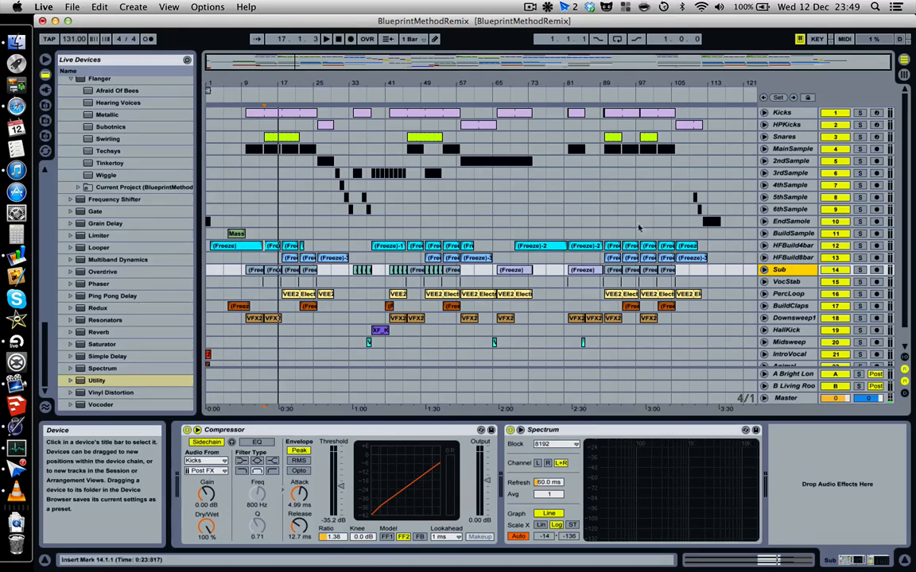
pyautogui.click(704, 109)
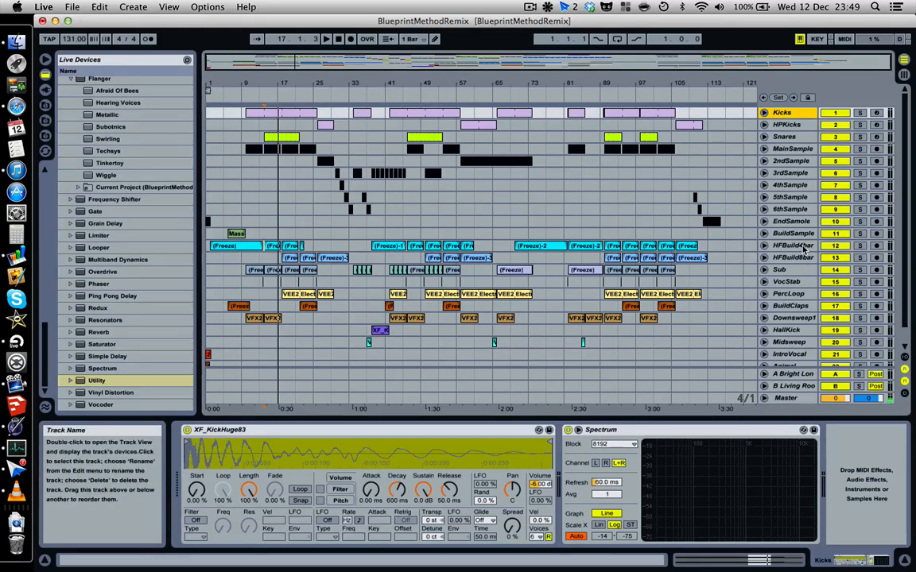
# - Switch to Session View and show the reverb devices on return tracks A Bright Long Verb and B Living Room
pyautogui.press('Tab')
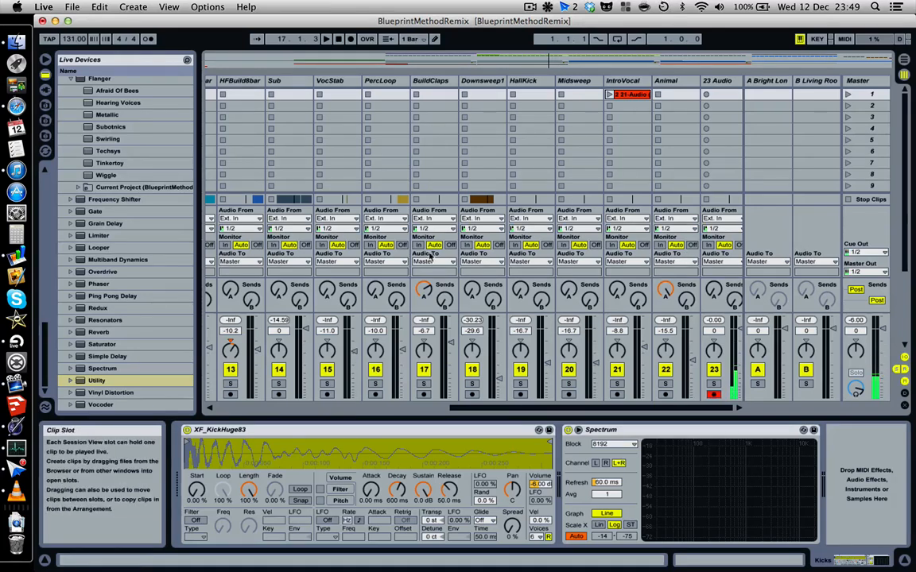
pyautogui.click(751, 82)
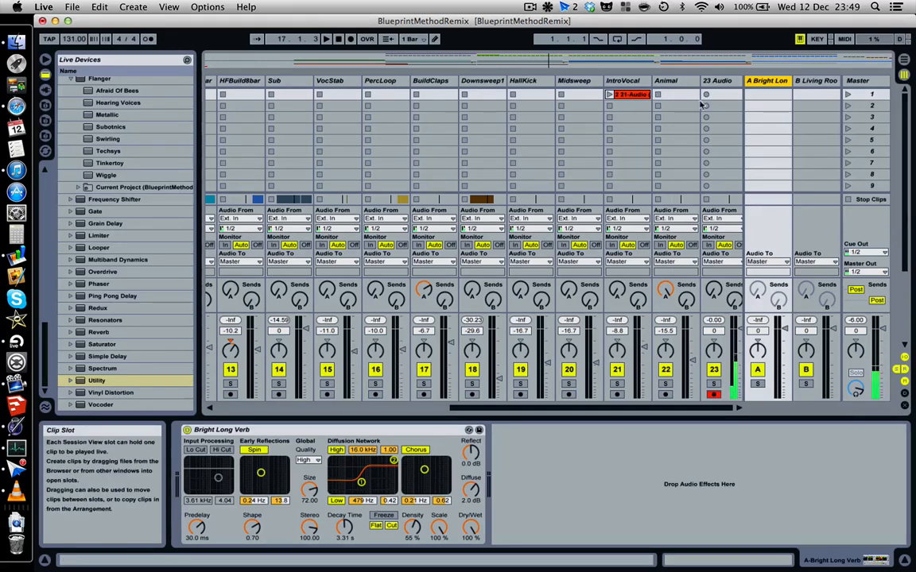
pyautogui.hscroll(-10, 436, 262)
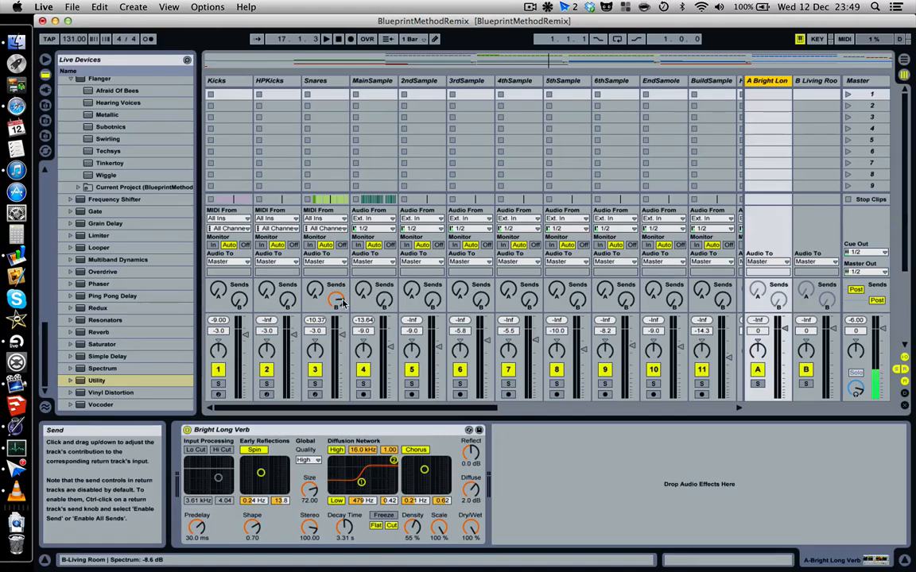
pyautogui.click(823, 81)
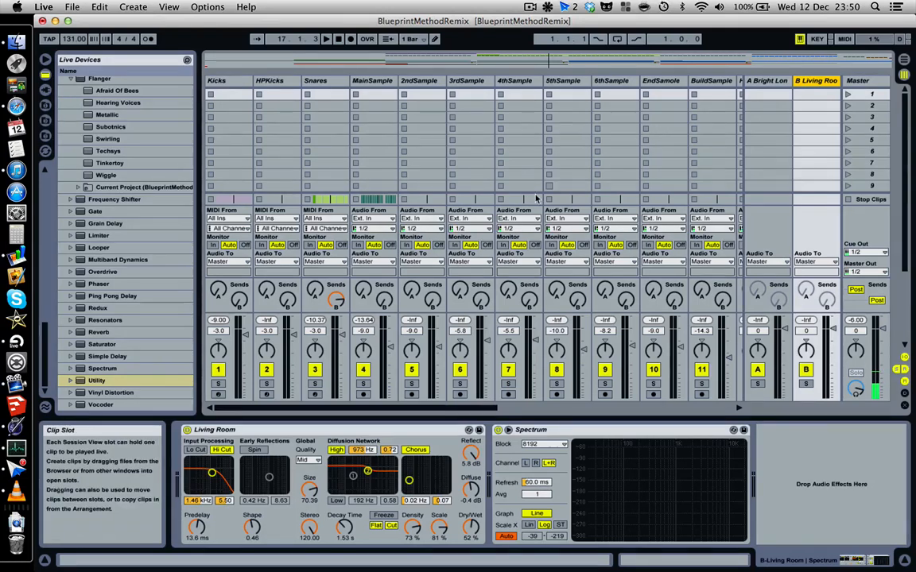
# - Compare the send levels across the mixer's tracks and show the Bright Long Verb device on return track A
pyautogui.hscroll(10, 534, 199)
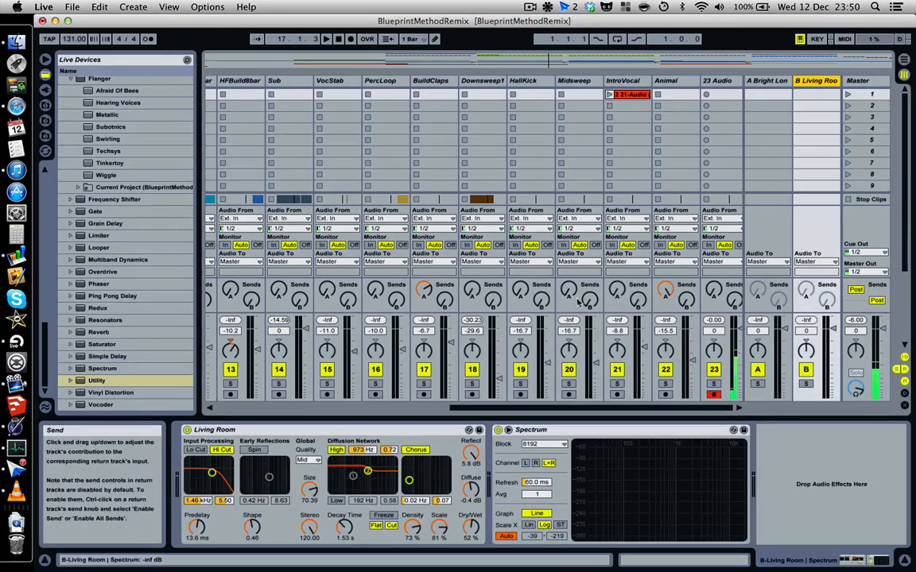
pyautogui.hscroll(-10, 478, 291)
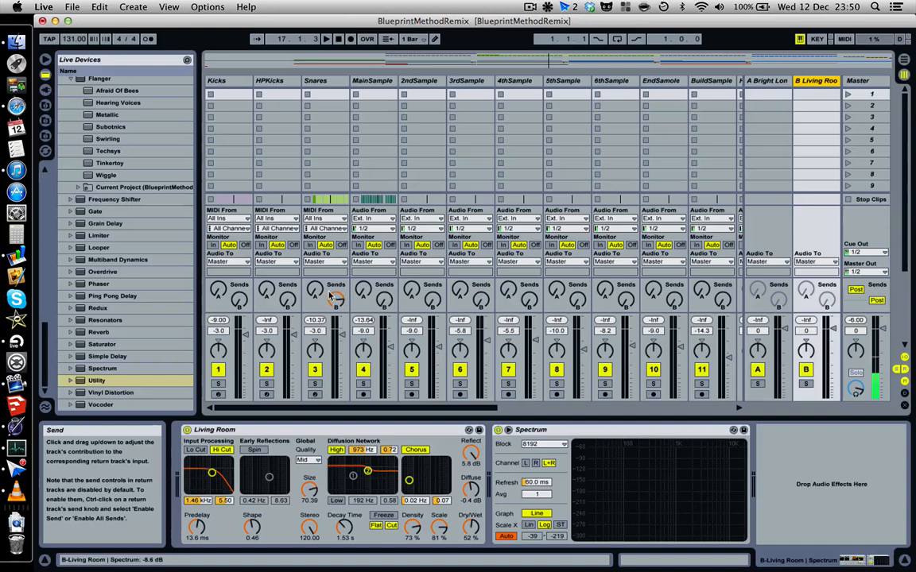
pyautogui.hscroll(10, 563, 288)
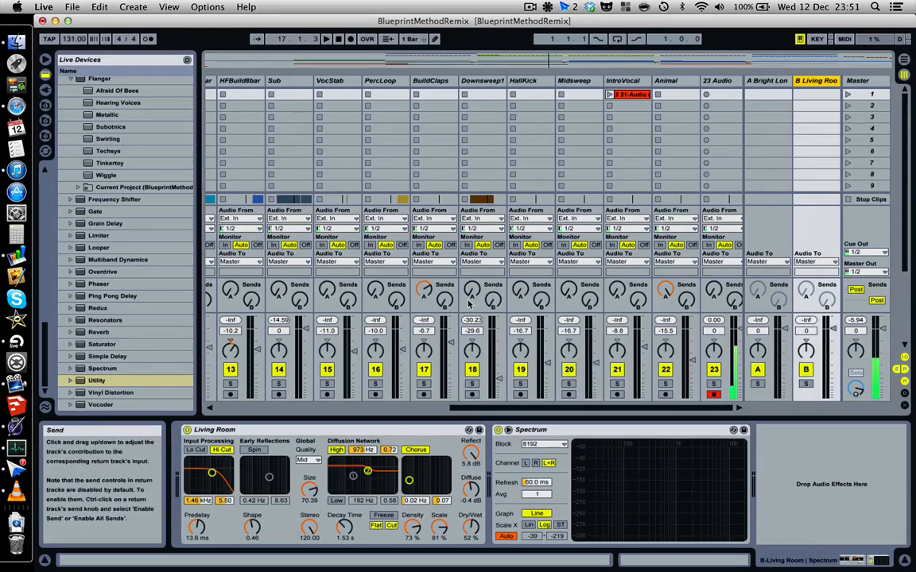
pyautogui.click(766, 80)
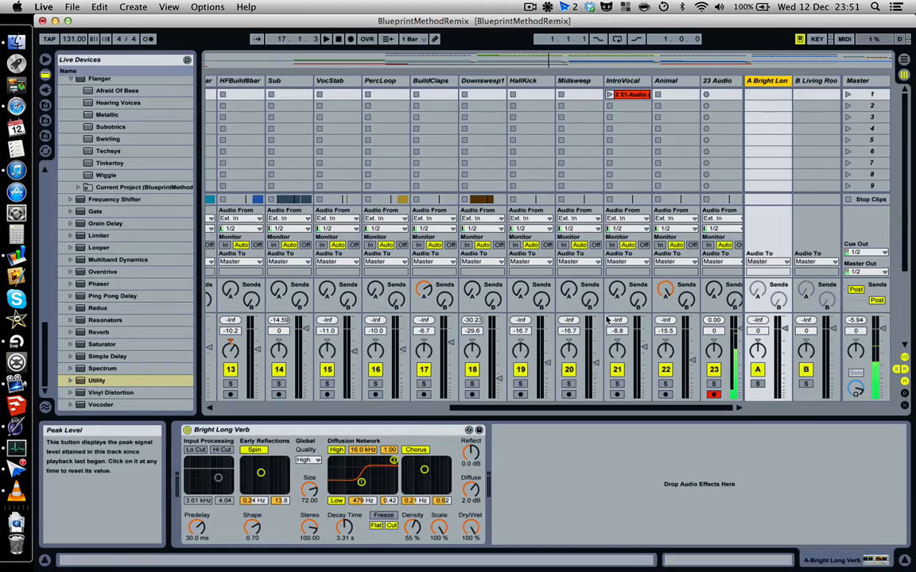
pyautogui.hscroll(-10, 608, 320)
pyautogui.hscroll(10, 608, 320)
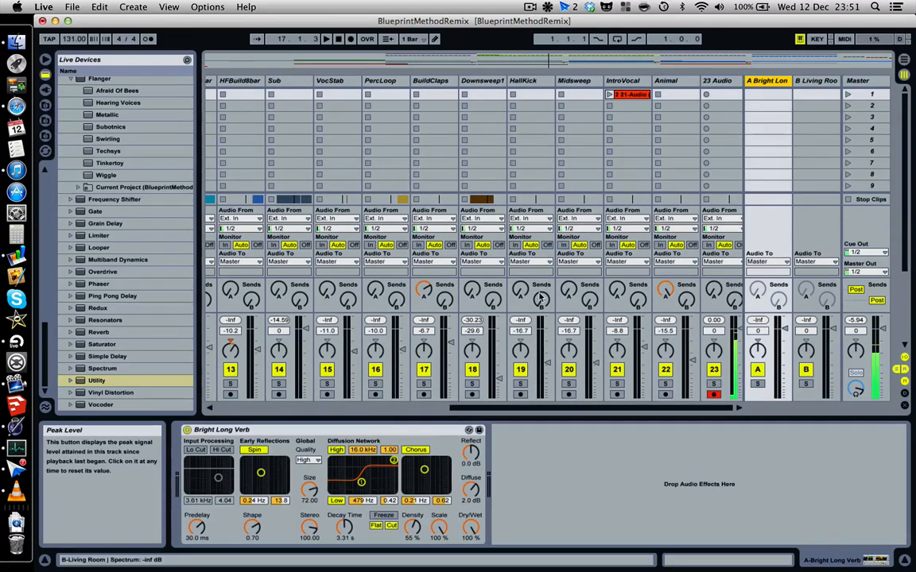
pyautogui.hscroll(-5, 593, 302)
# - Go back to the arrangement, show the HFBuild8bar track's devices, and inspect the HFBuild tracks' mixer settings in Session View
pyautogui.press('Tab')
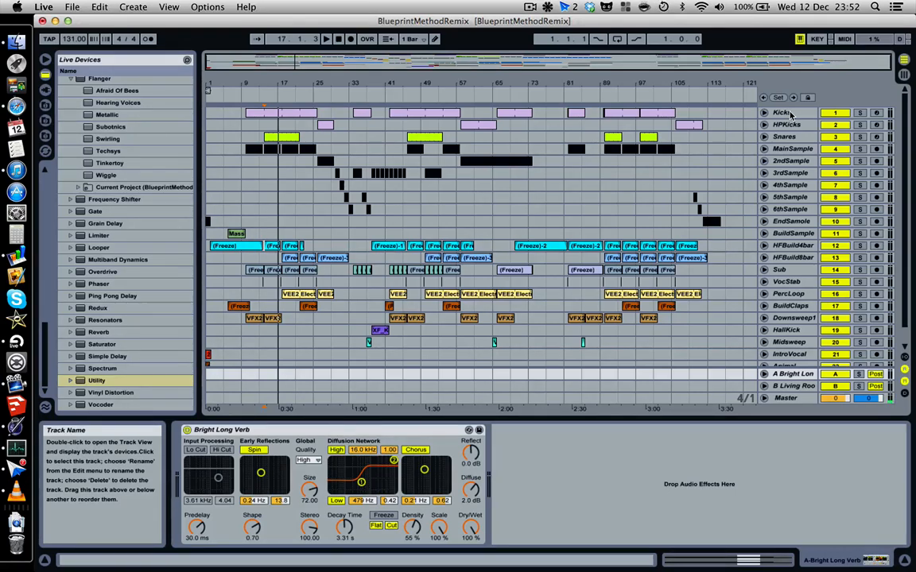
pyautogui.click(781, 246)
pyautogui.click(791, 259)
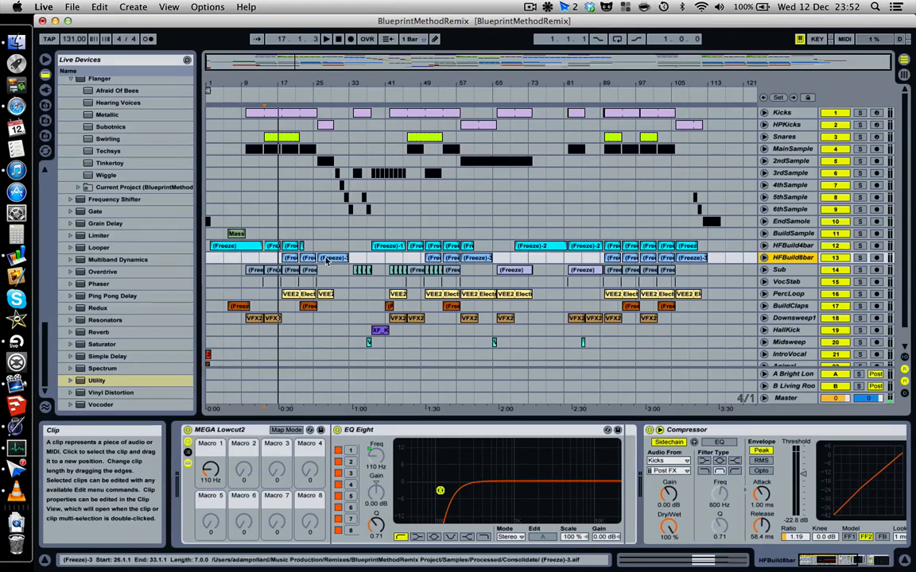
pyautogui.press('Tab')
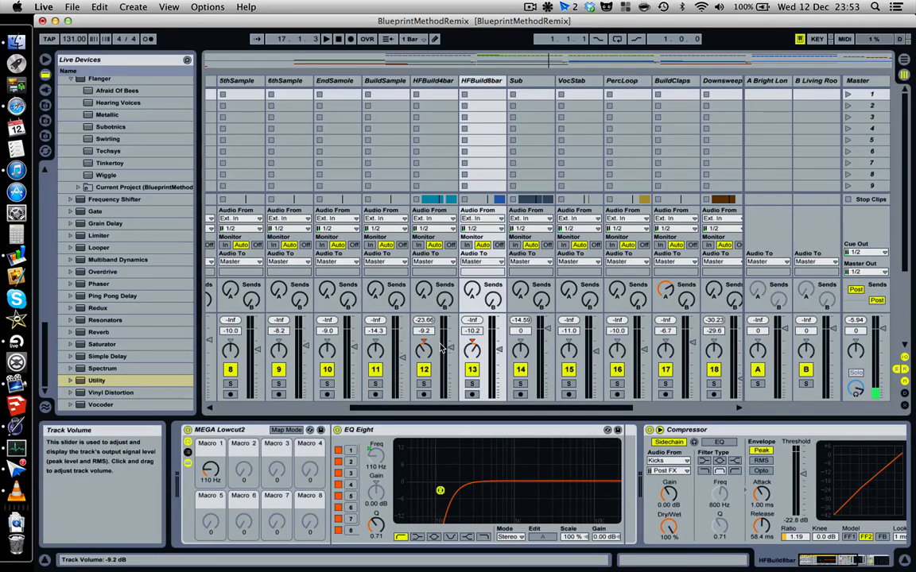
# - Check the Downsweep1 track's volume in the Session View mixer and return to the arrangement
pyautogui.press('Tab')
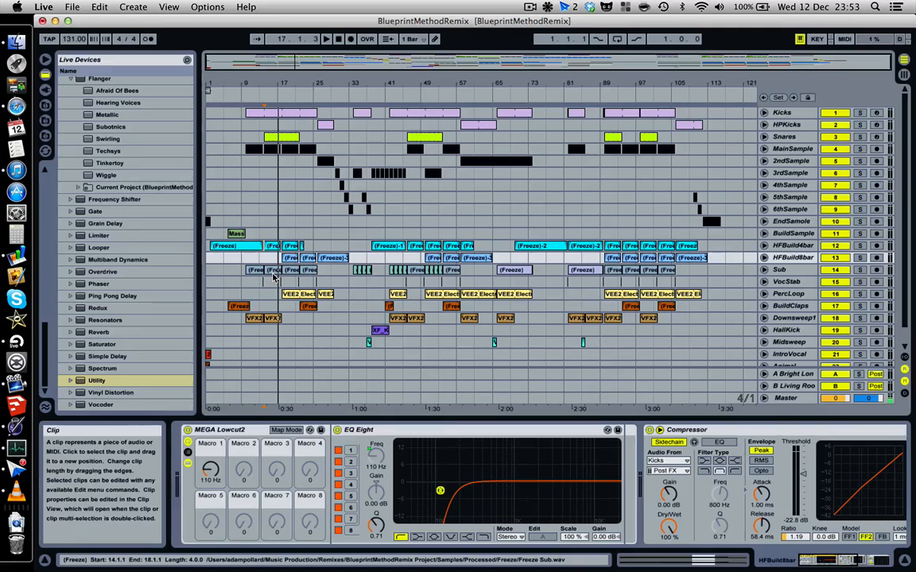
pyautogui.press('Tab')
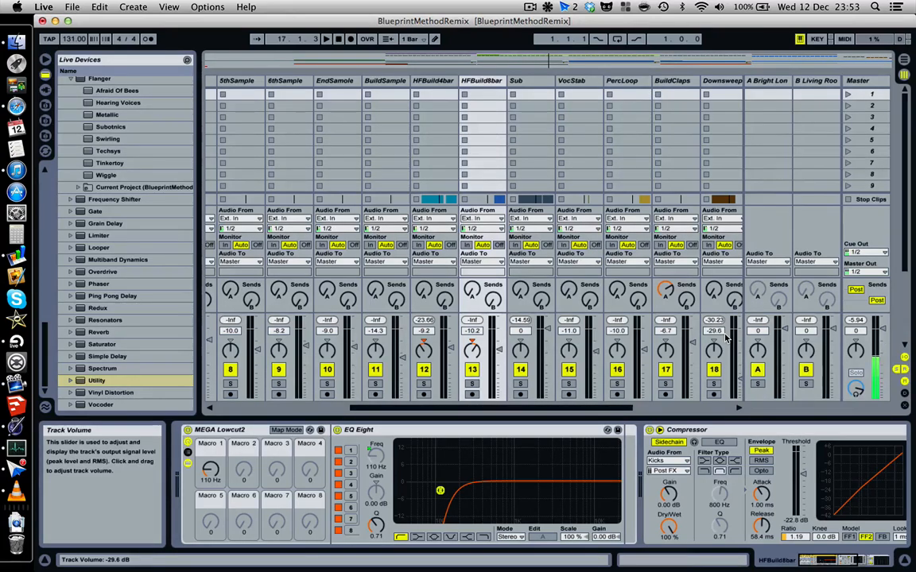
pyautogui.press('Tab')
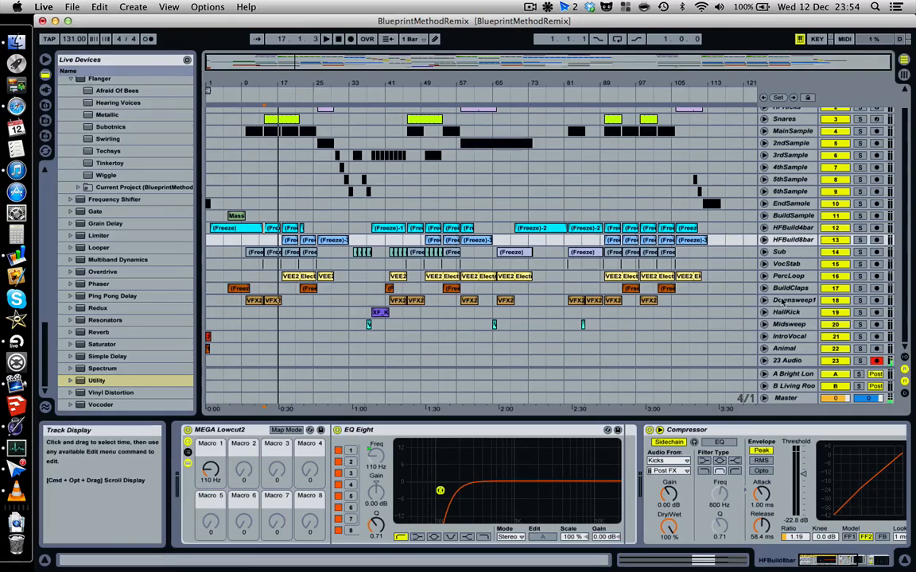
# - Show the Downsweep1 track's devices, audition it soloed from bar 82, and look closely at the surrounding clips in the arrangement
pyautogui.click(805, 301)
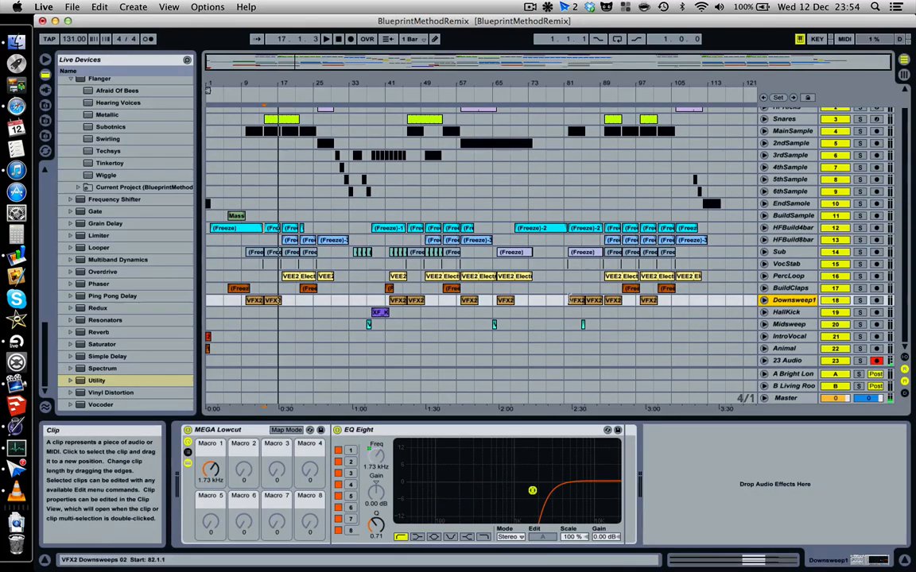
pyautogui.click(860, 301)
pyautogui.press('space')
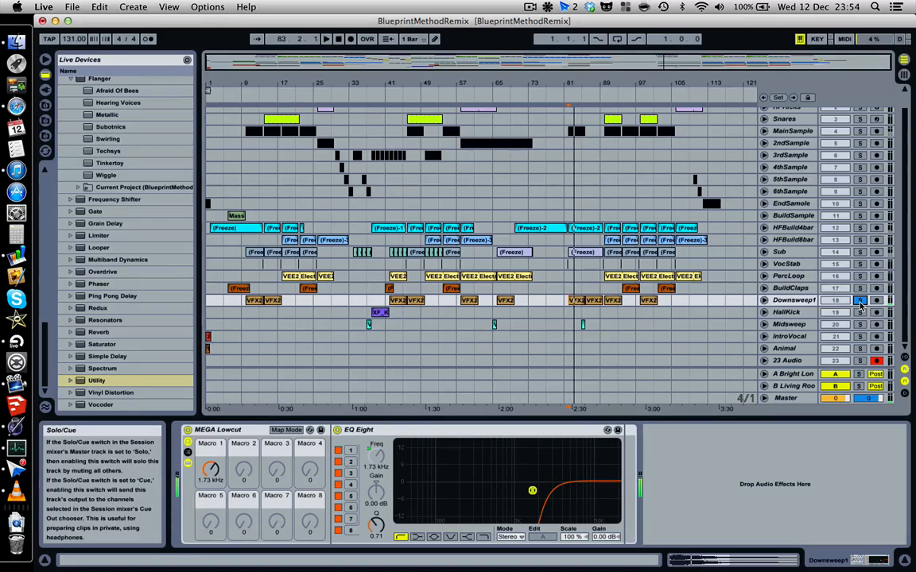
pyautogui.click(859, 302)
pyautogui.press('space')
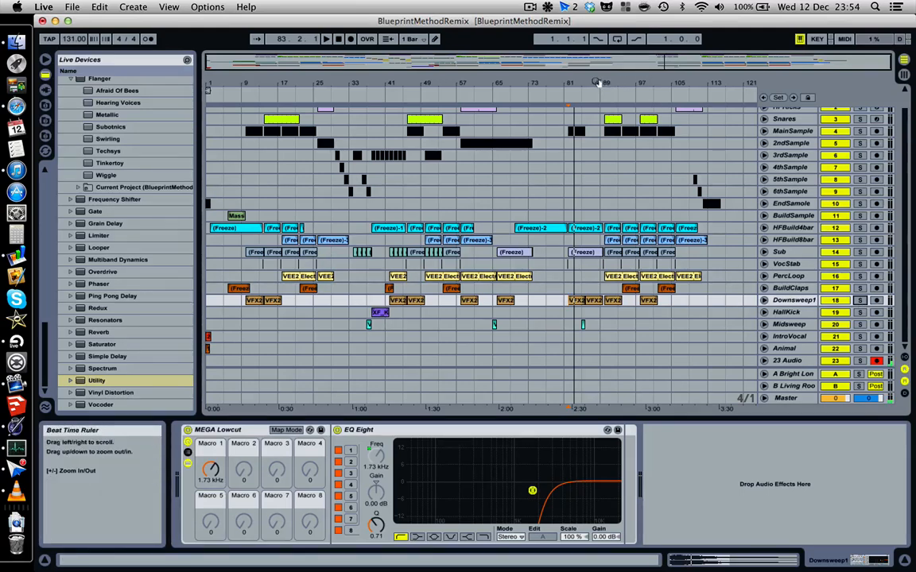
pyautogui.moveTo(595, 408); pyautogui.dragTo(594, 423)
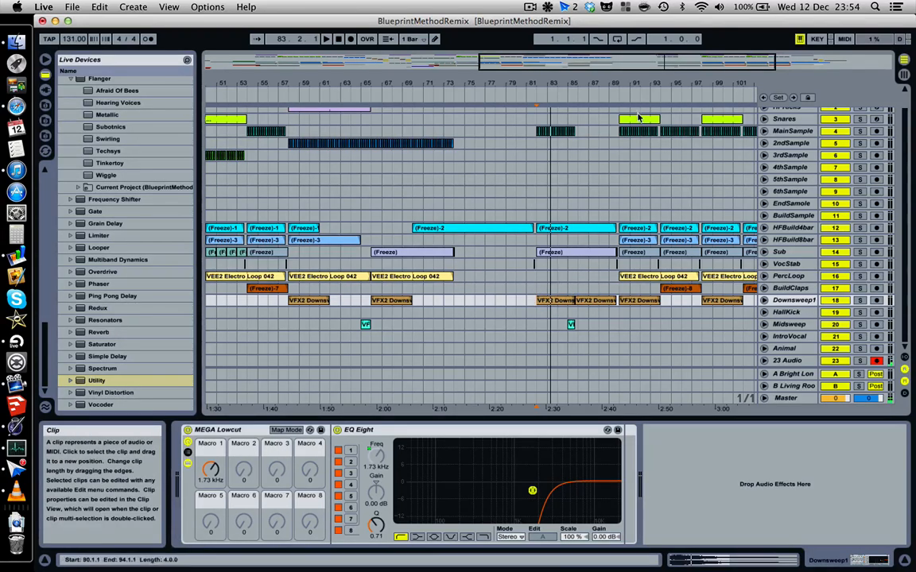
pyautogui.moveTo(639, 83); pyautogui.dragTo(639, 60)
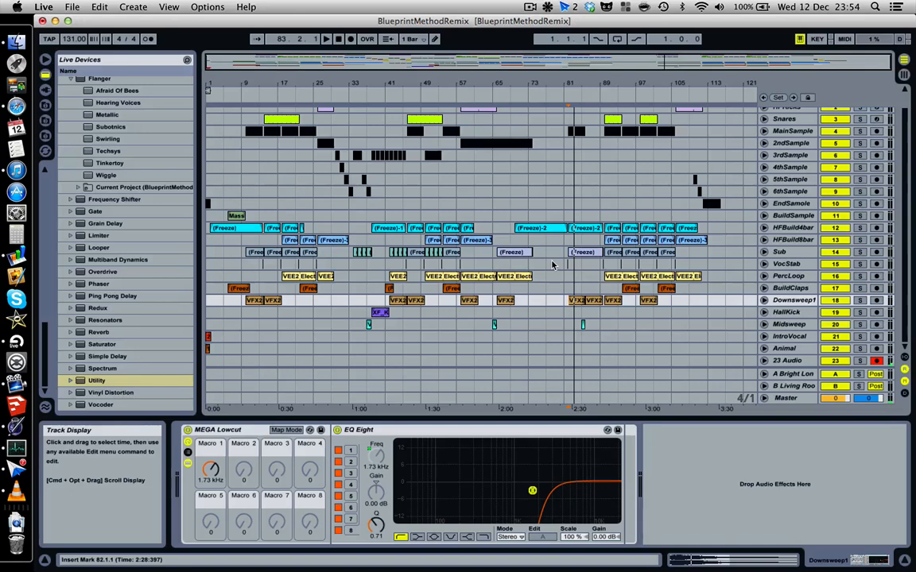
# - Compare the volume and panning settings of the tracks from Kicks to HallKick in Session View, and go back to the full arrangement
pyautogui.press('Tab')
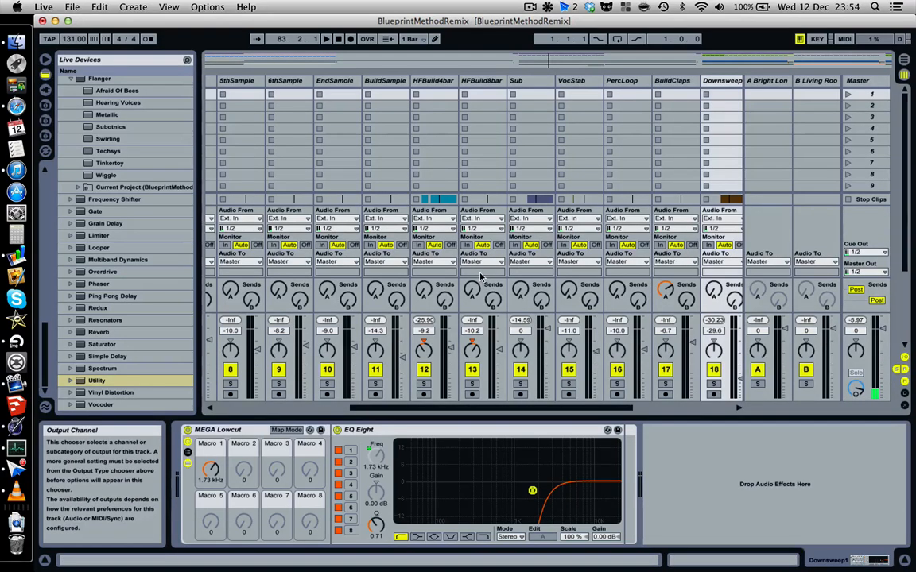
pyautogui.hscroll(-5, 477, 270)
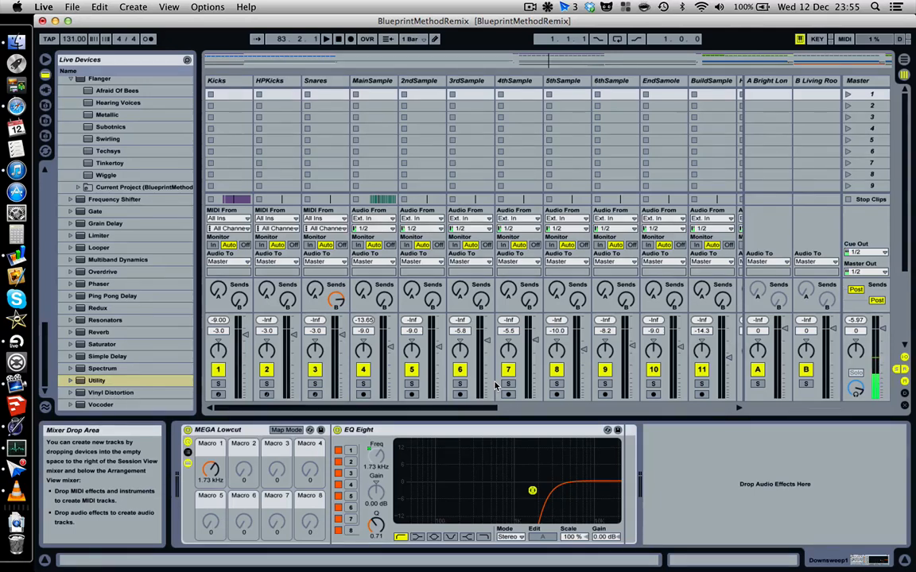
pyautogui.press('Tab')
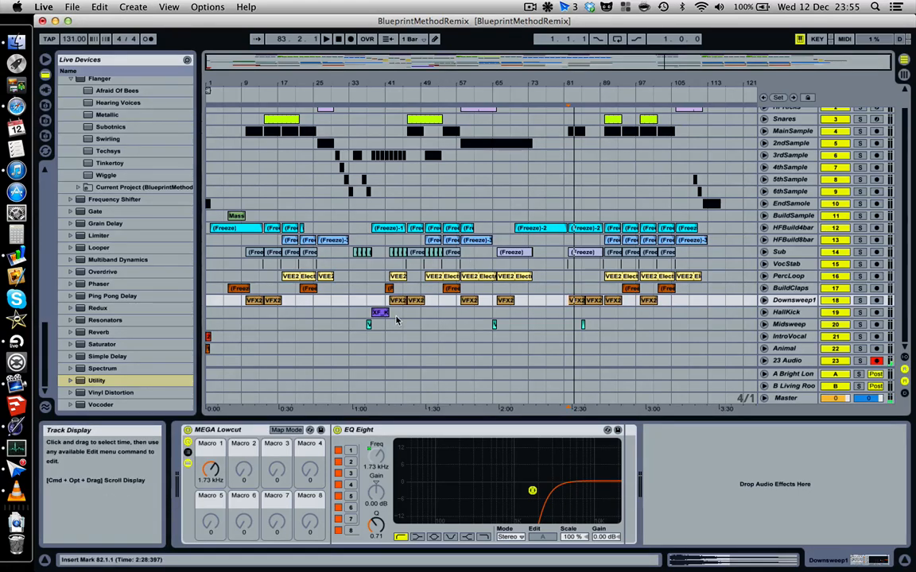
pyautogui.press('Tab')
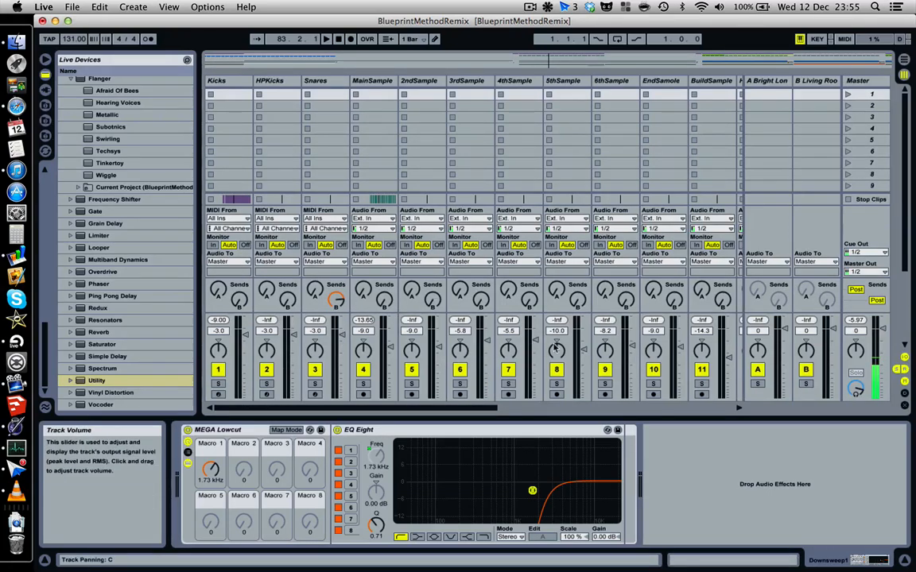
pyautogui.hscroll(5, 557, 348)
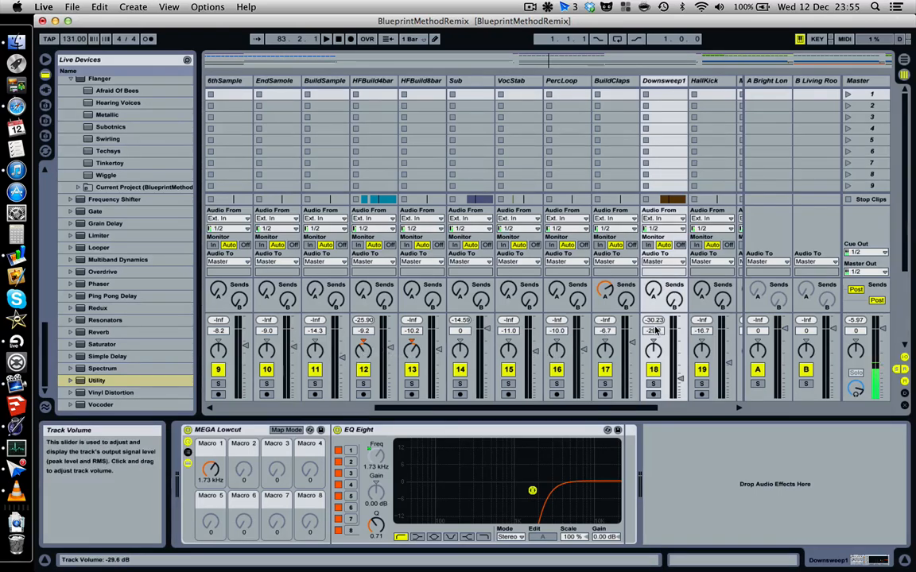
pyautogui.hscroll(-5, 656, 329)
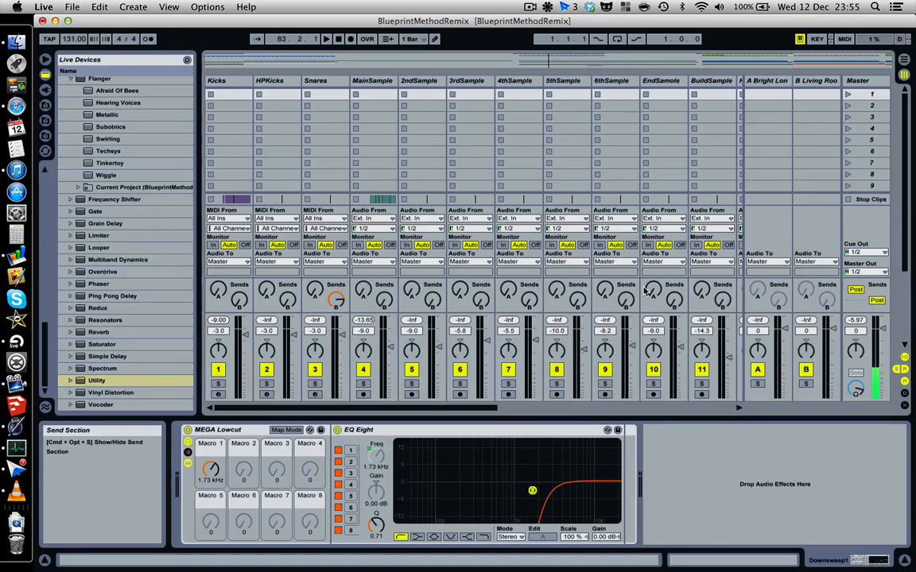
pyautogui.press('Tab')
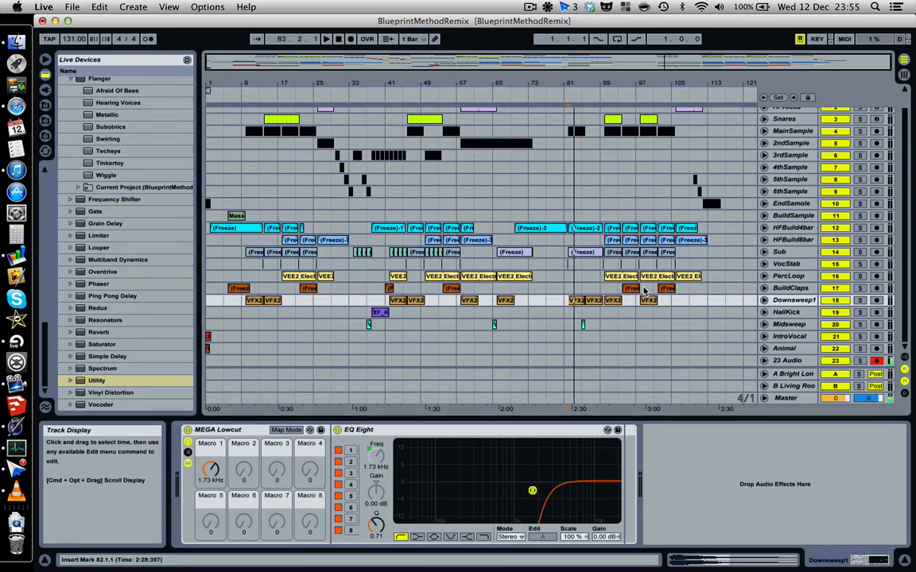
pyautogui.scroll(1, 644, 291)
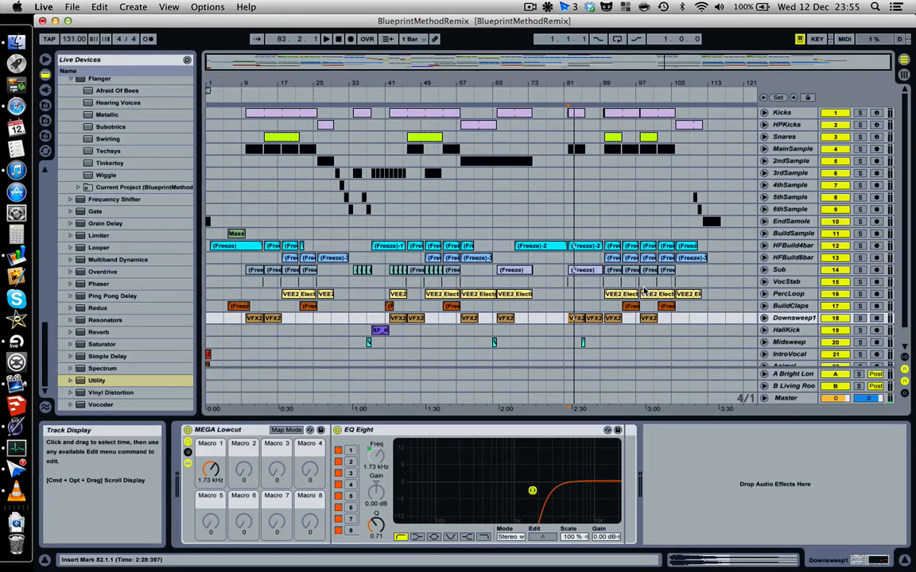
pyautogui.click(529, 7)
pyautogui.click(531, 6)
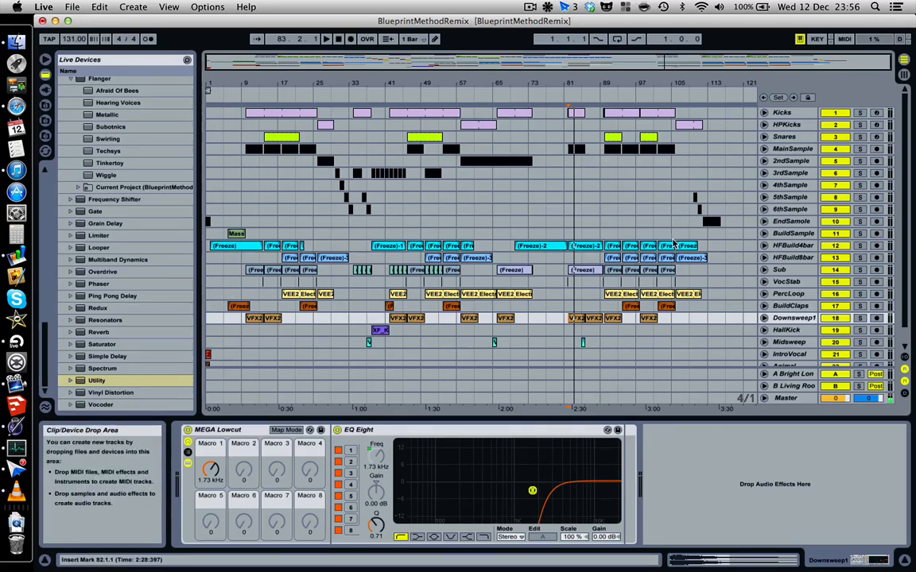
pyautogui.press('Tab')
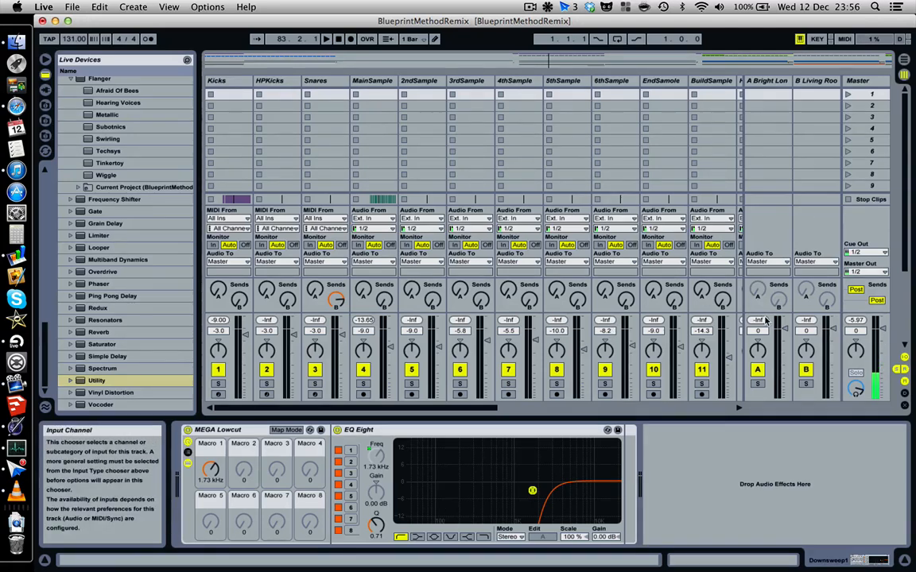
pyautogui.press('Tab')
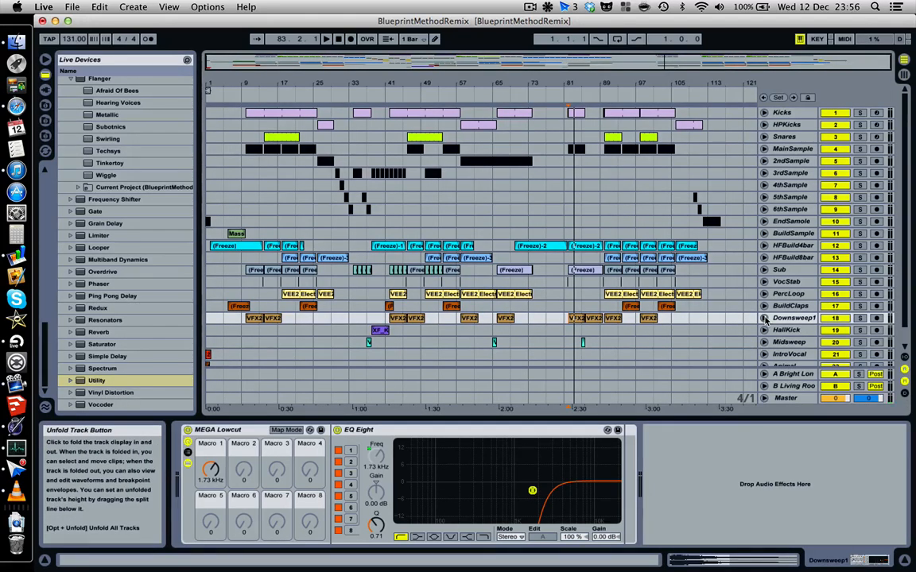
pyautogui.press('Tab')
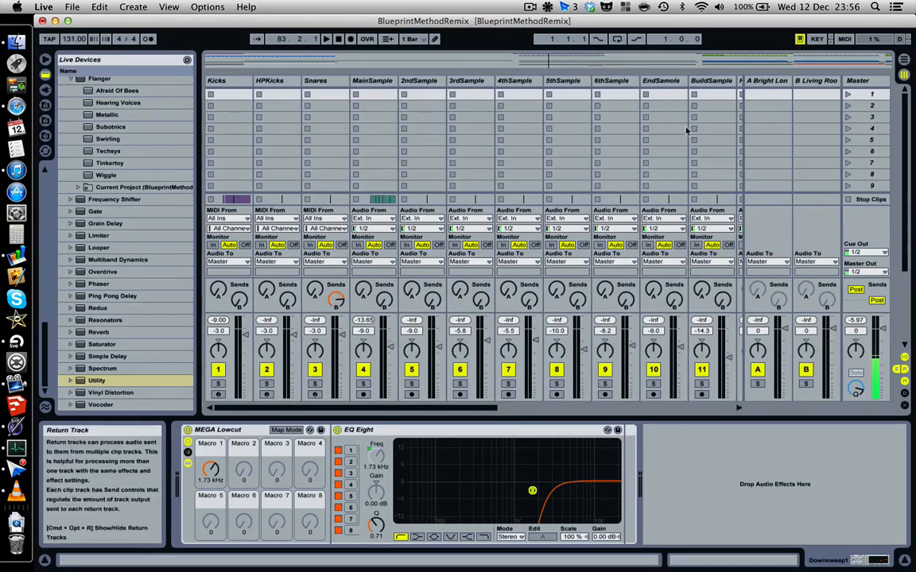
pyautogui.press('Tab')
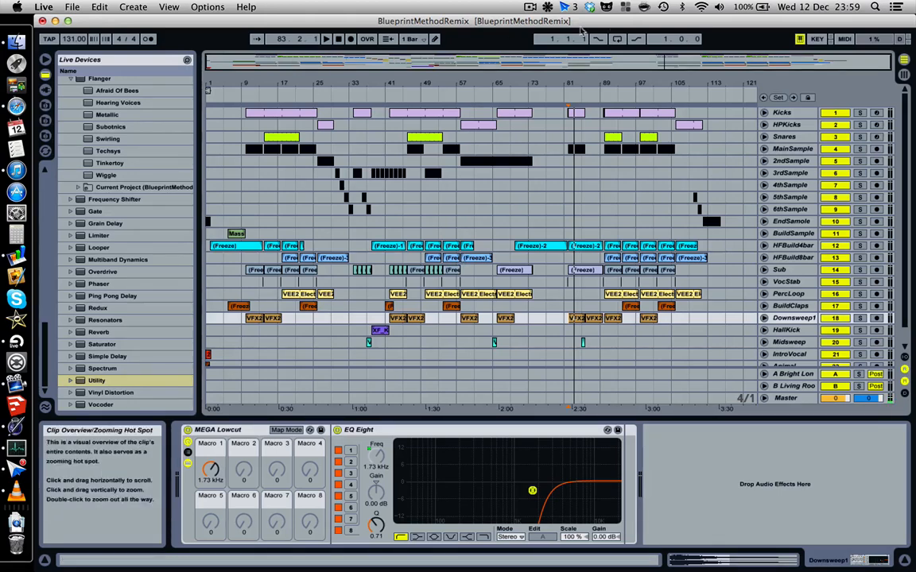
pyautogui.click(528, 6)
pyautogui.click(528, 7)
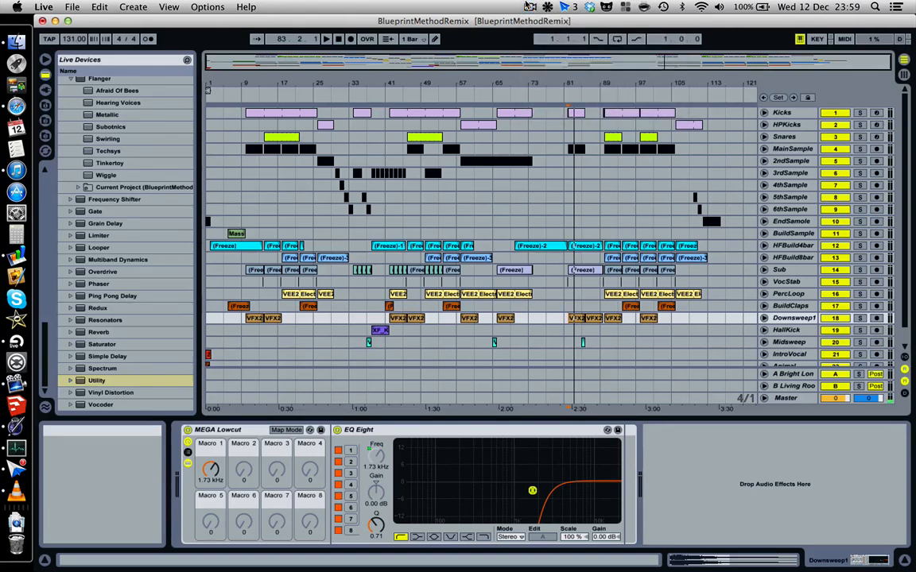